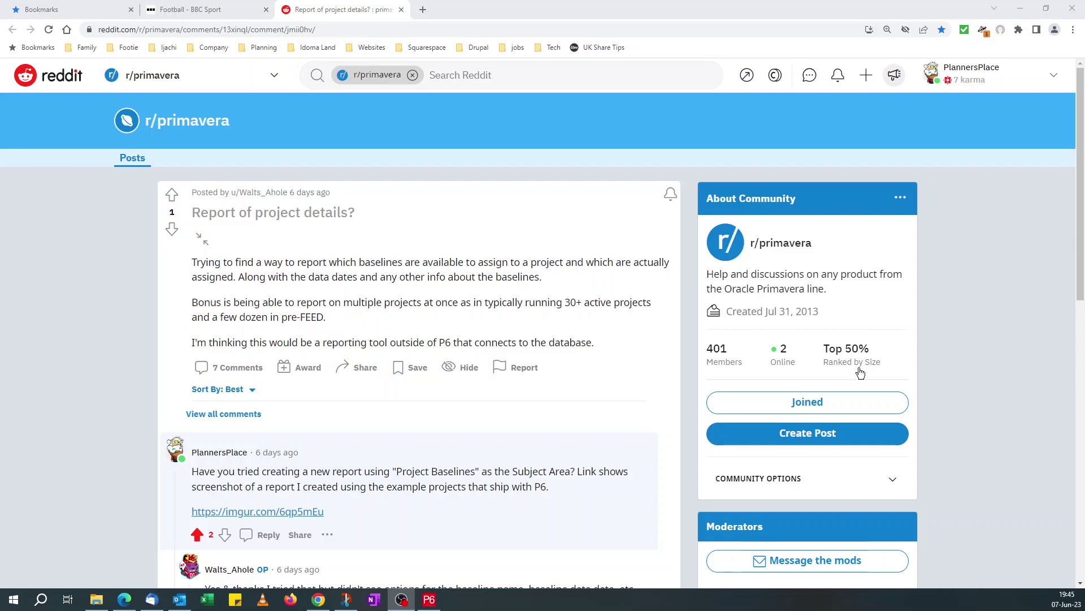
Step: Scroll the Reddit comments down to the field list, then switch to Primavera P6
mouse_move(860, 371)
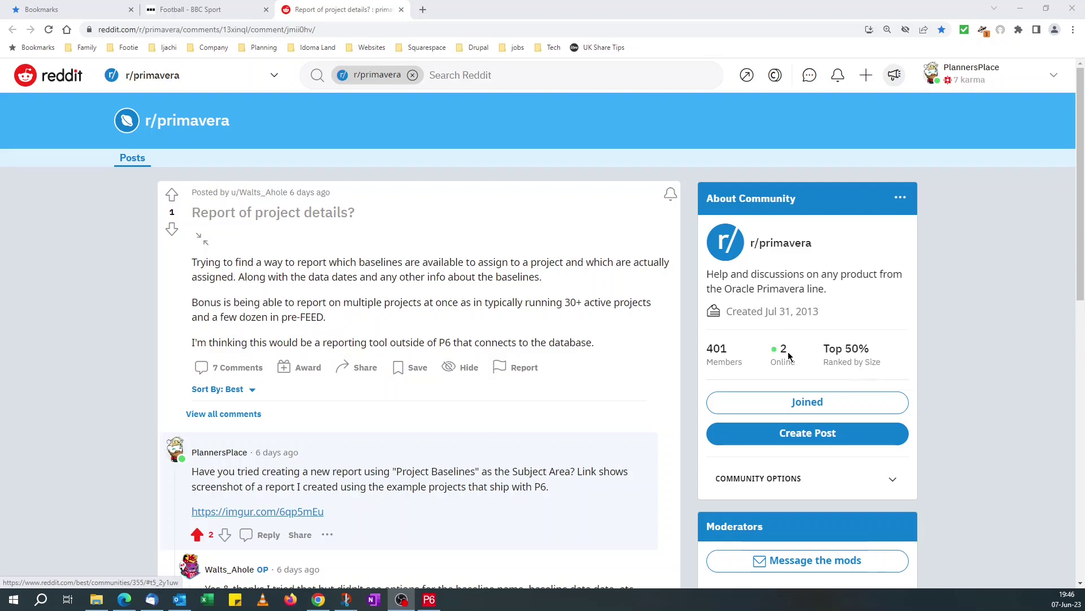
left_click(1081, 239)
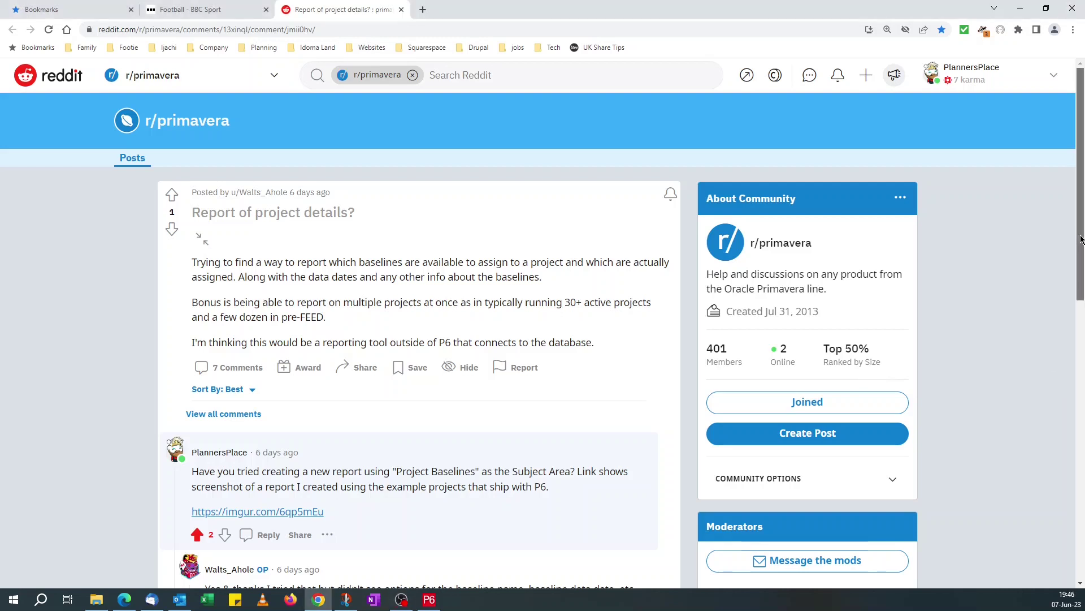
left_click_drag(1081, 239, 1081, 503)
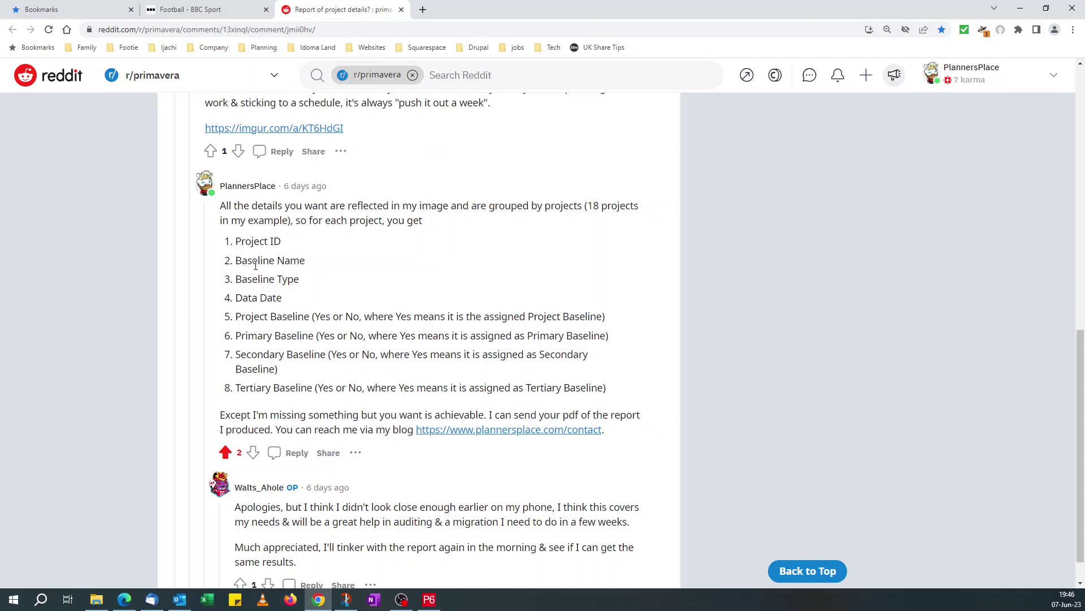
left_click(433, 602)
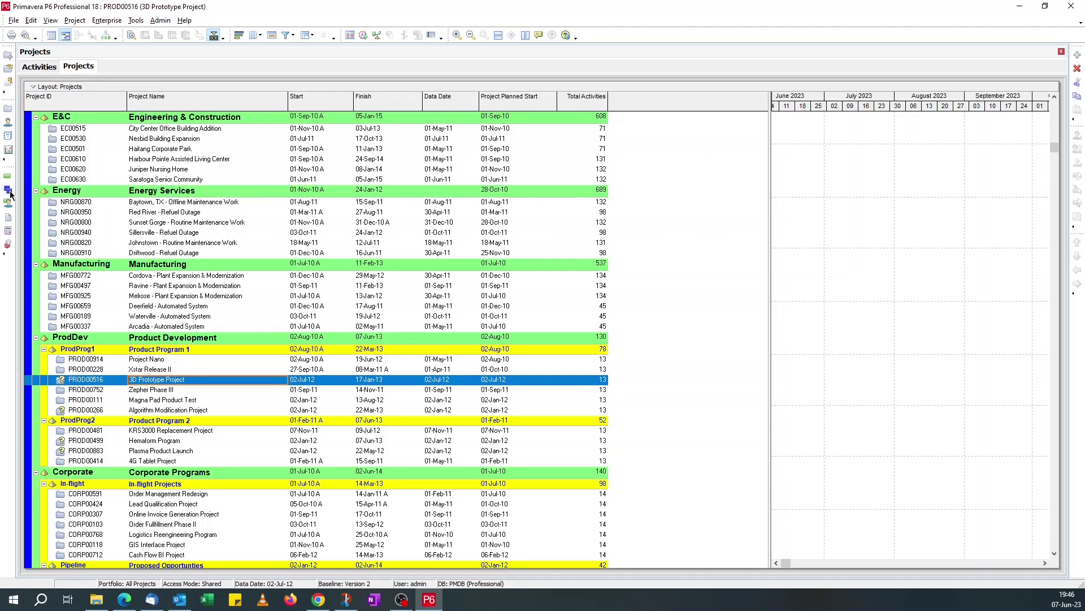
Step: Show 3D Prototype Project activities and compare Version 1 and Version 2 in Maintain Baselines
left_click(39, 68)
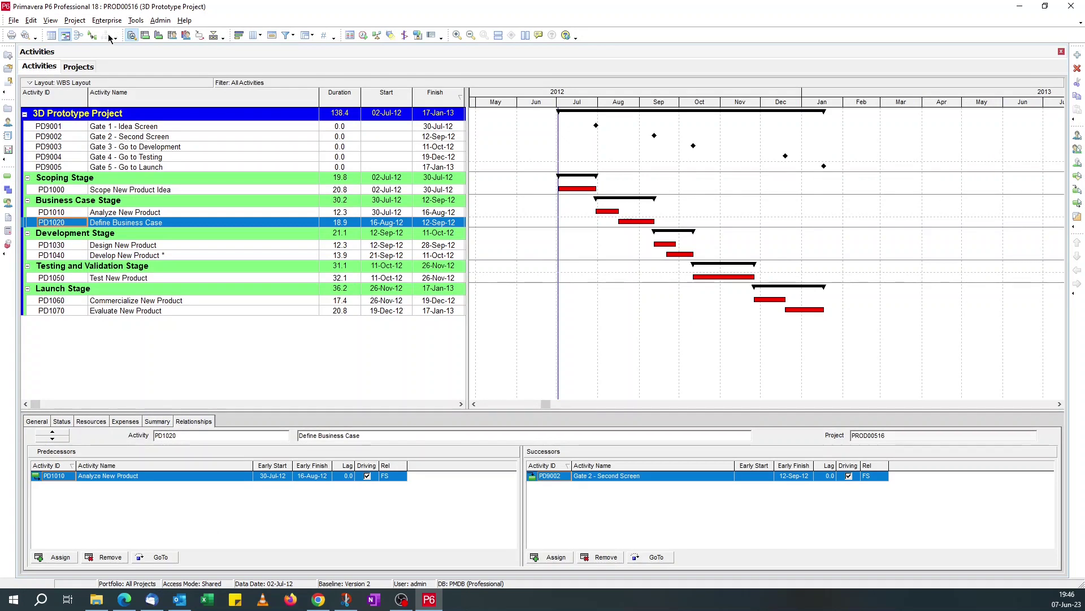
left_click(82, 23)
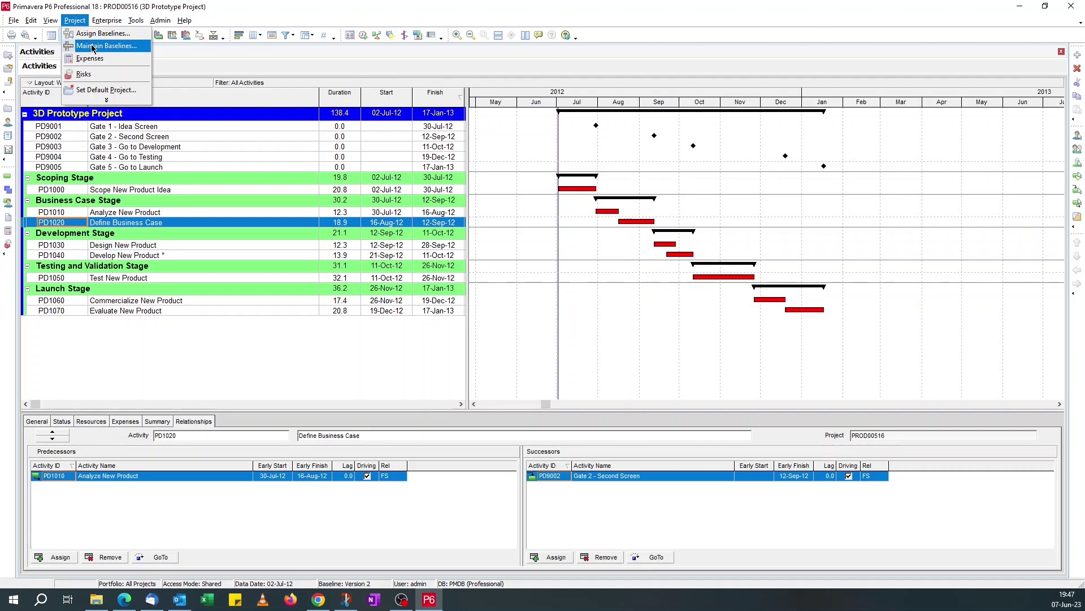
left_click(90, 45)
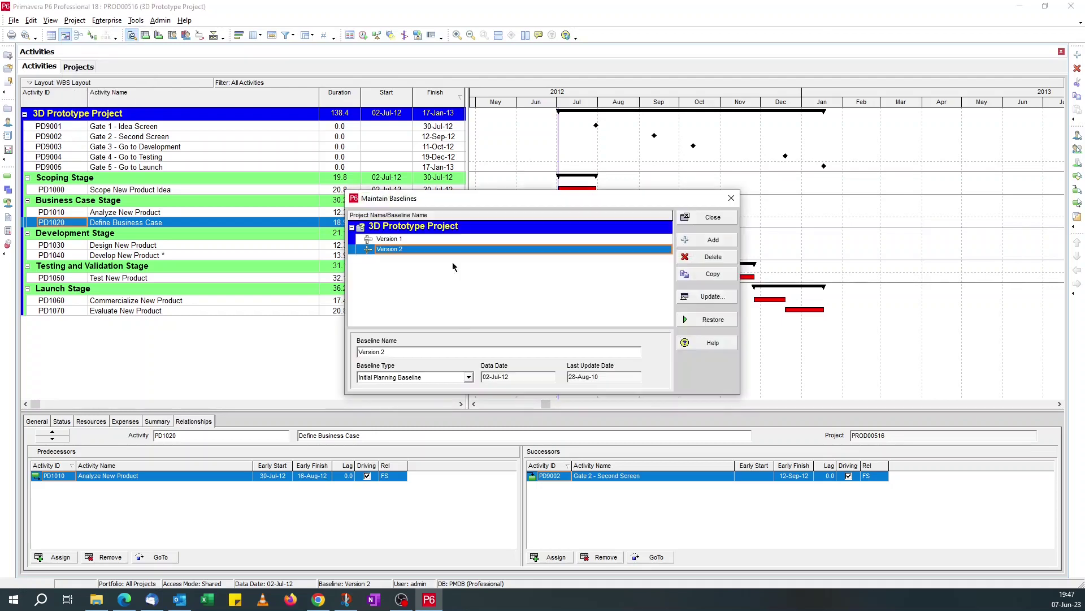
left_click(391, 240)
left_click(391, 249)
left_click(391, 240)
left_click(392, 249)
left_click(391, 240)
left_click(392, 250)
Step: Close, reopen and close the Maintain Baselines window again
left_click(710, 219)
left_click(75, 21)
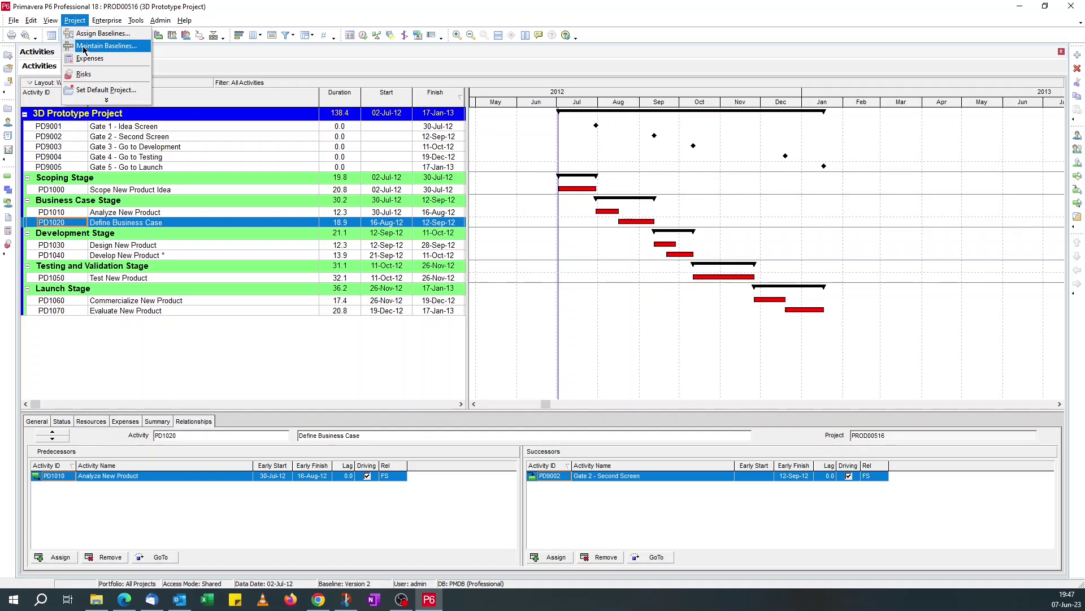
left_click(94, 45)
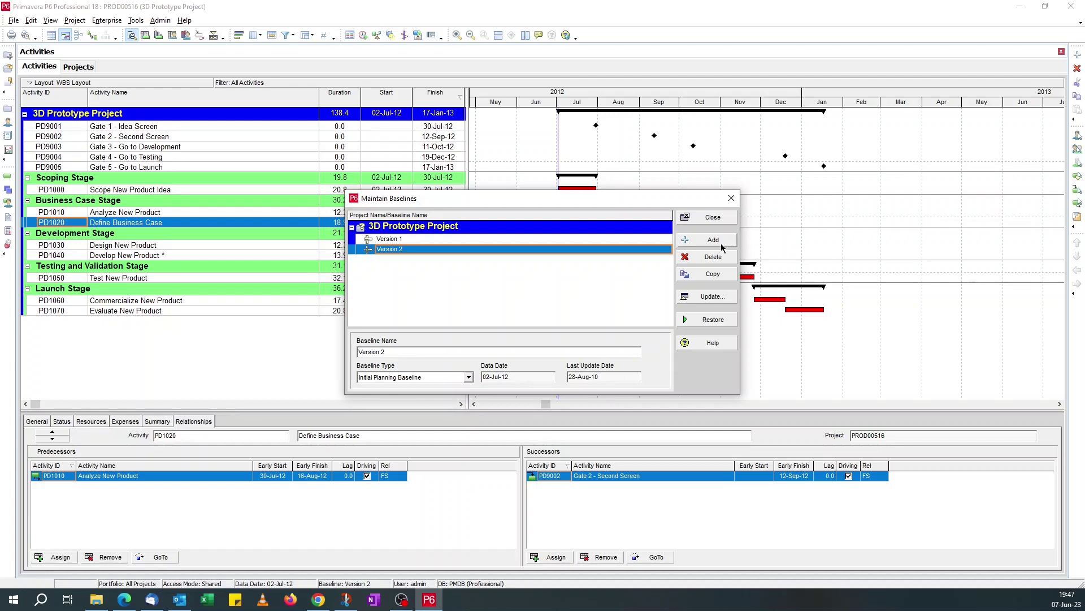
left_click(705, 220)
Step: Check in Assign Baselines that Version 2 is the project baseline, then cancel without changes
left_click(73, 22)
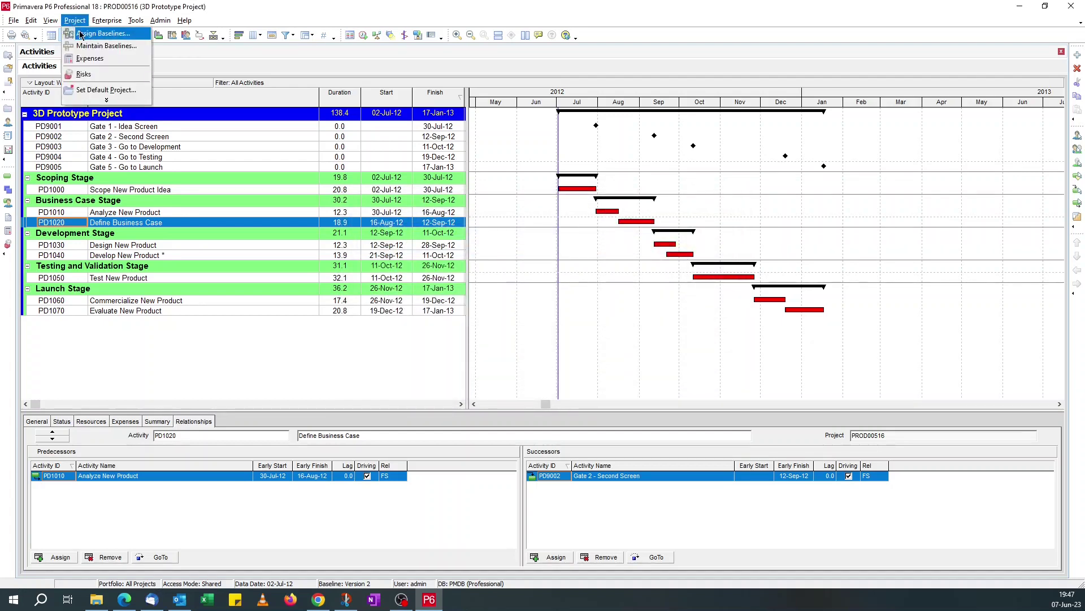
left_click(102, 33)
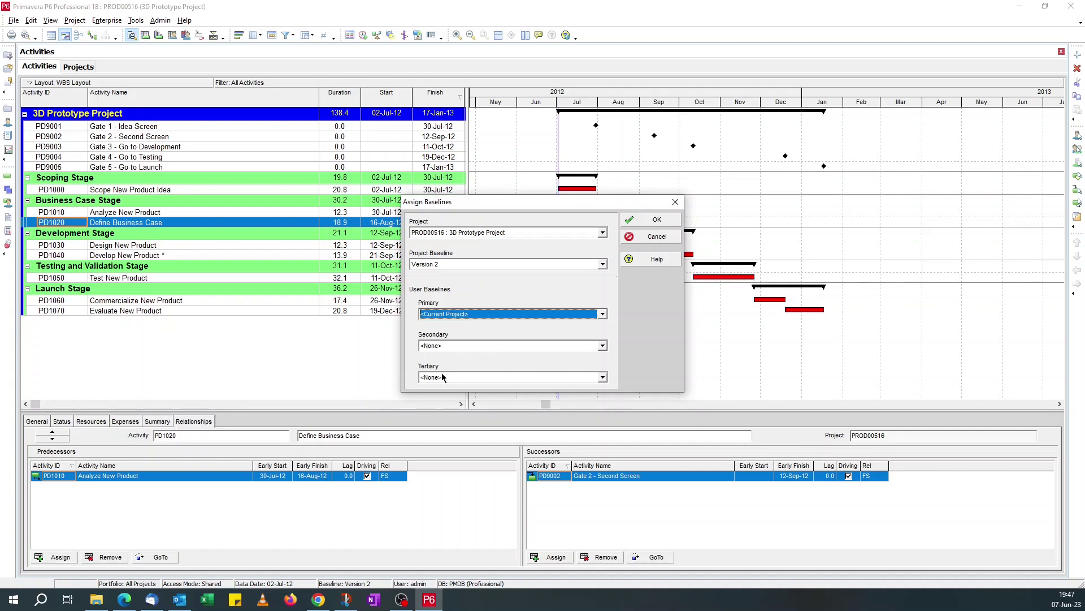
left_click(646, 242)
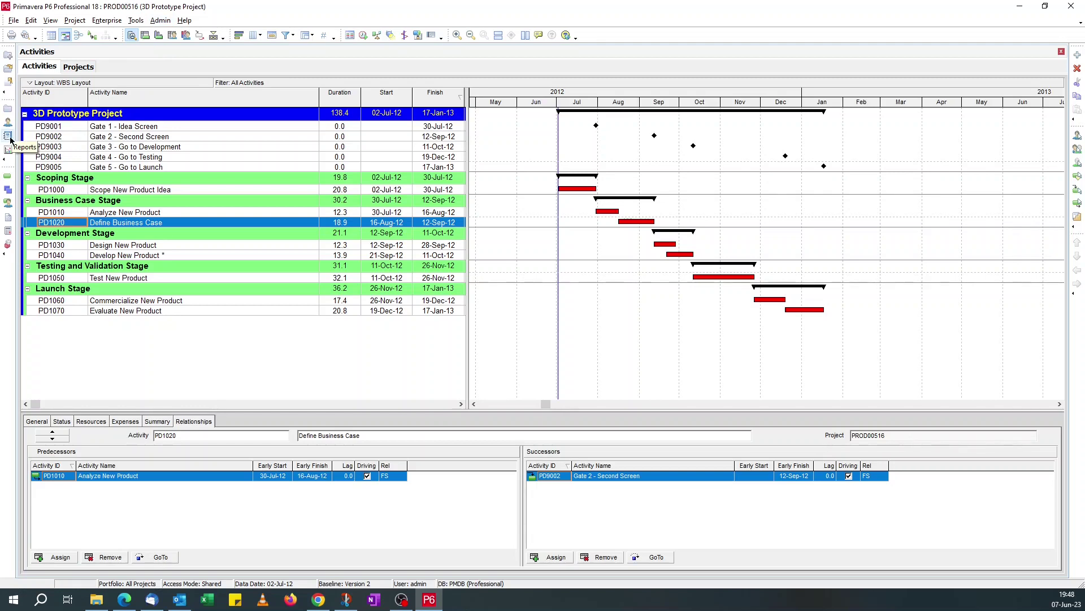
Step: Open the Reports workspace from Tools > Reports > Reports
left_click(136, 20)
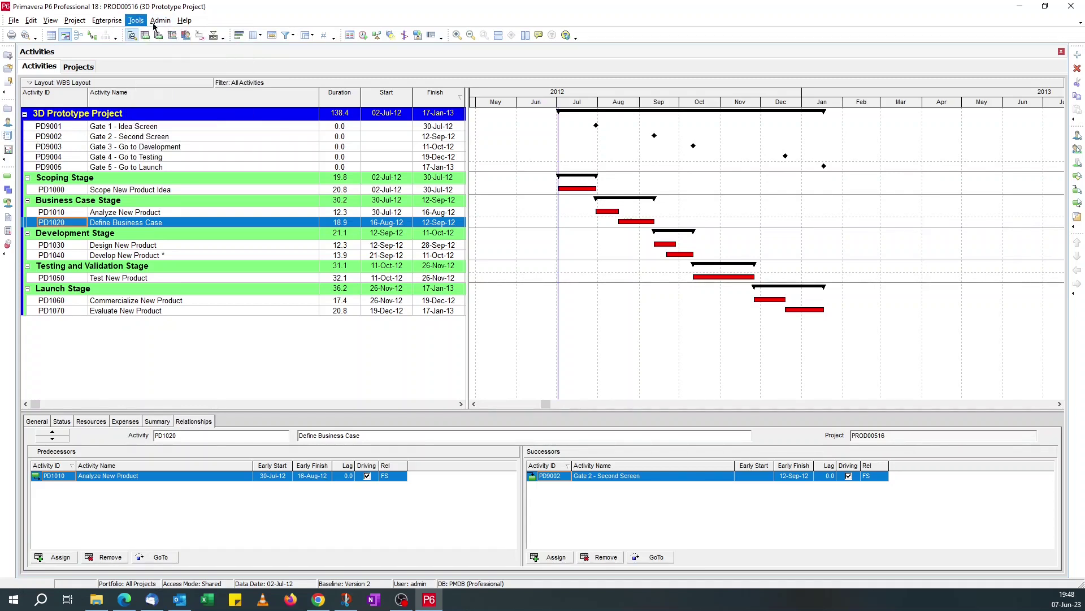
left_click(154, 21)
mouse_move(136, 20)
mouse_move(186, 102)
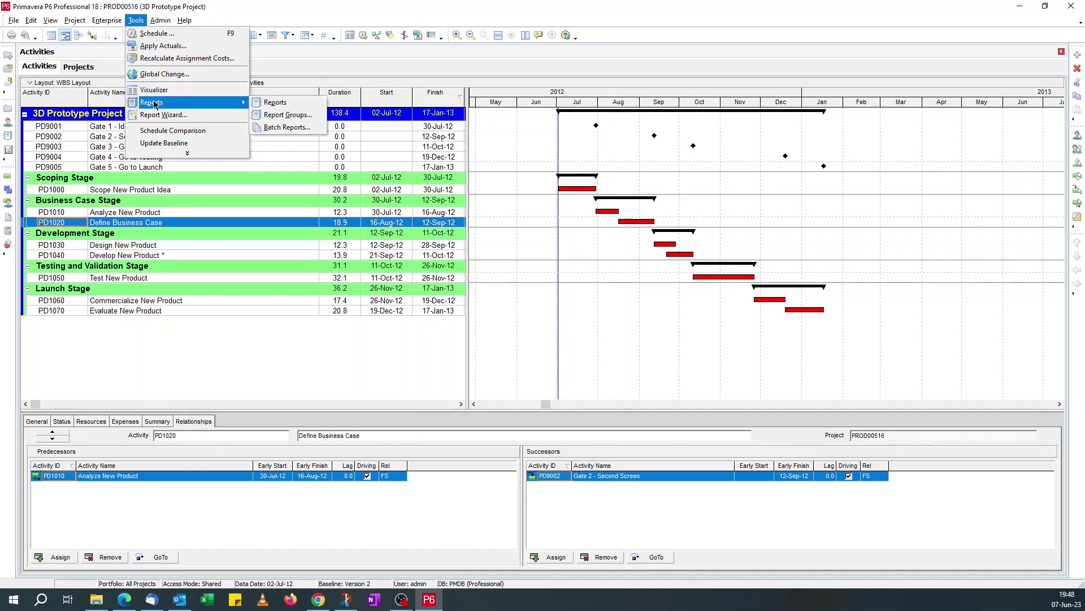
left_click(253, 103)
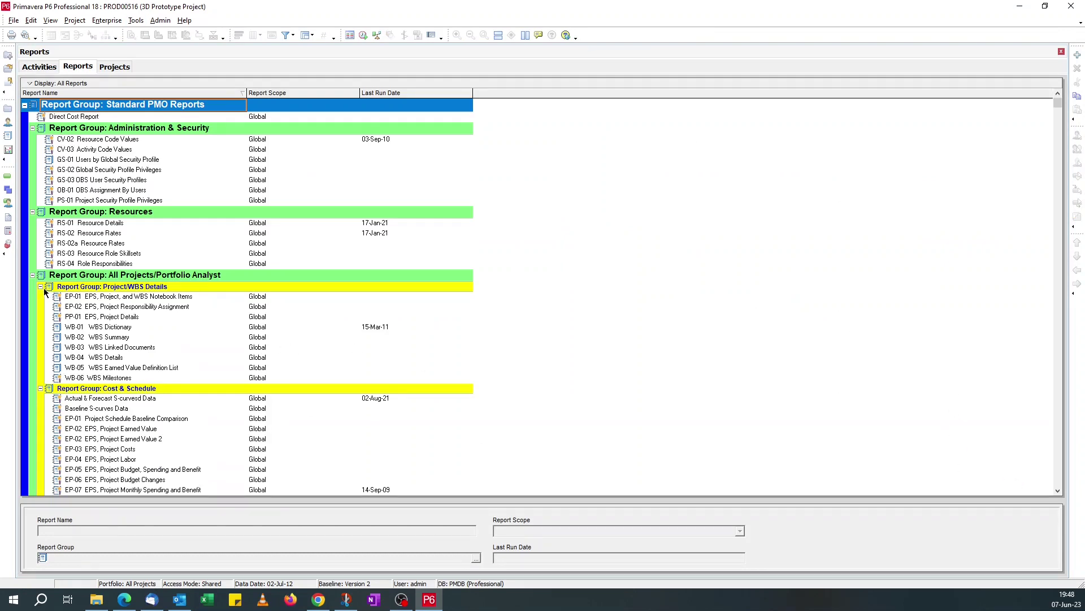
Step: Collapse the Cost & Schedule and Risk groups, select EP-01, and start a new report
left_click(37, 388)
left_click(40, 389)
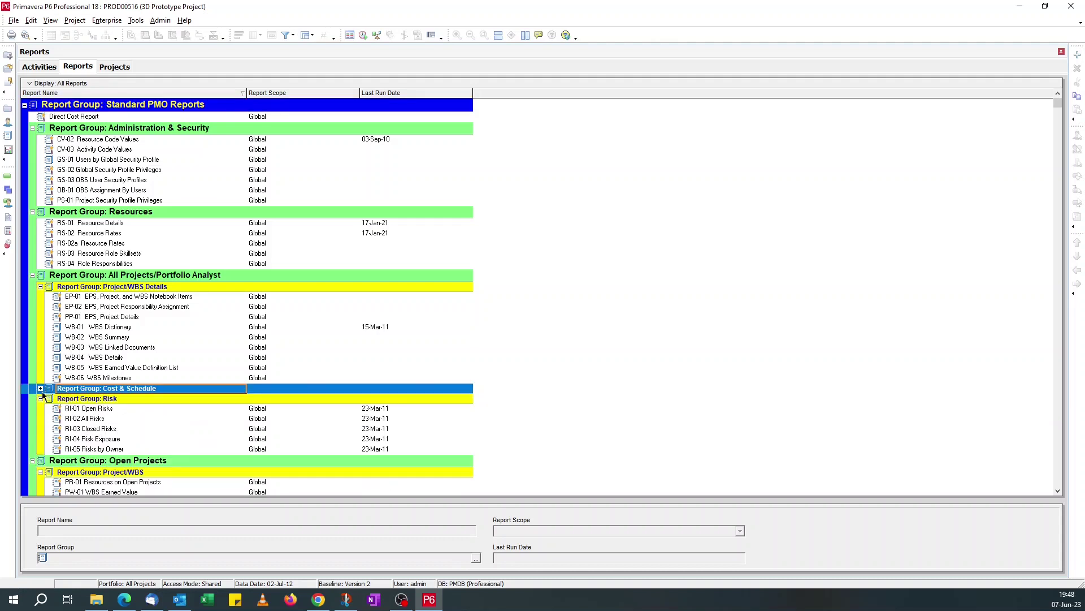
left_click(41, 399)
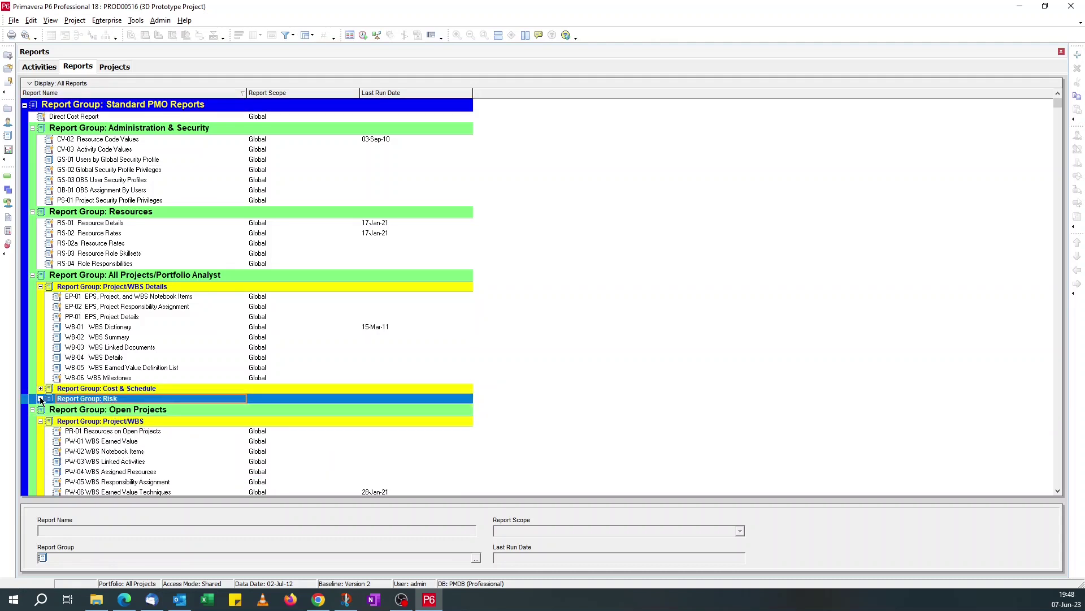
left_click(117, 300)
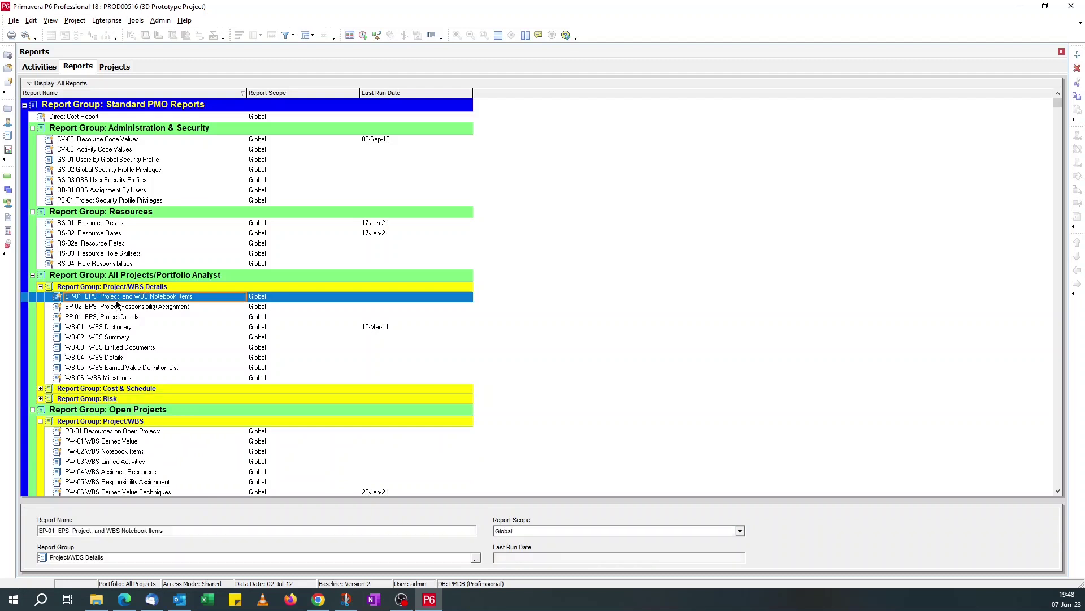
left_click(1078, 57)
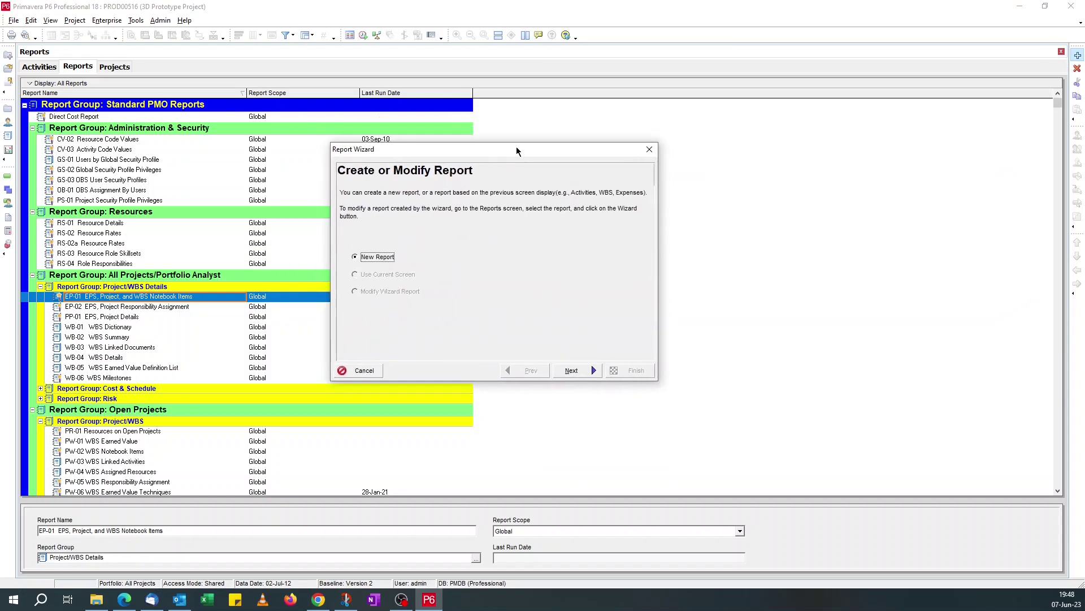
Step: Choose Project Baselines as the report's subject area and advance to its configuration
left_click(572, 371)
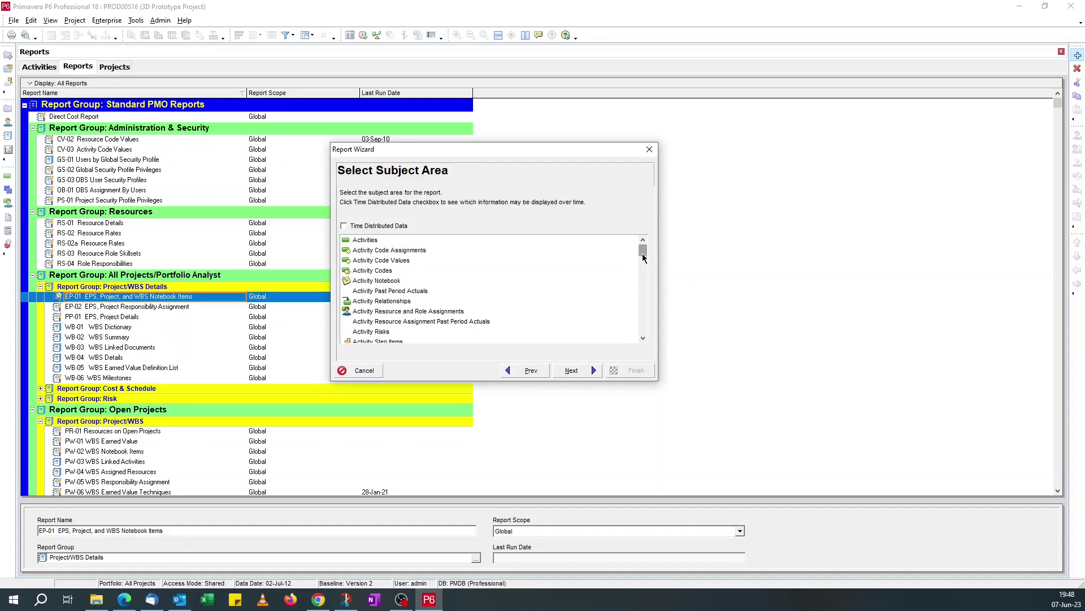
left_click_drag(642, 250, 645, 294)
left_click(394, 253)
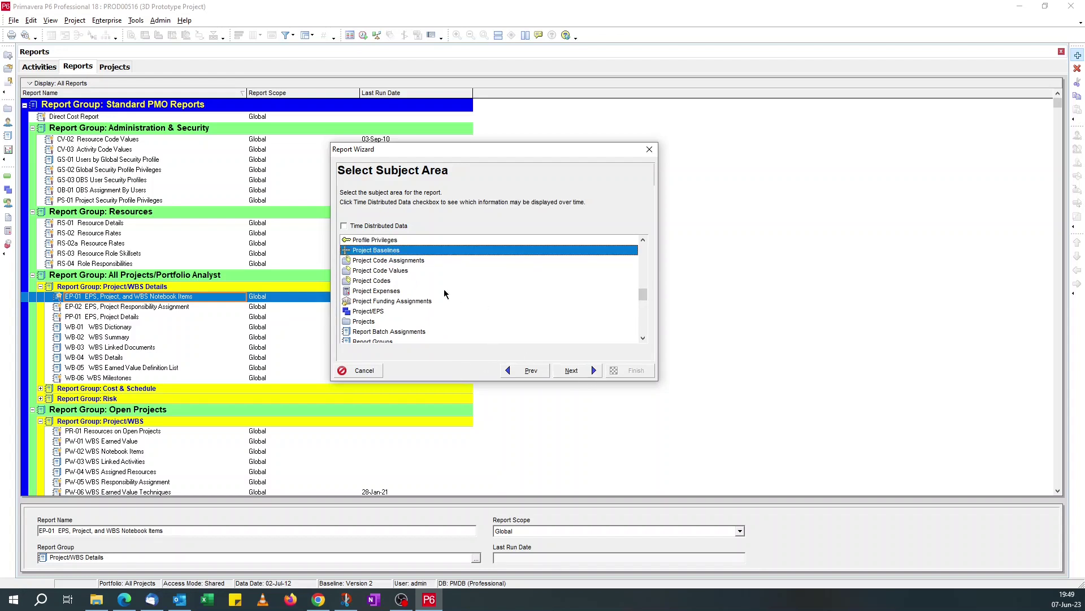
left_click(571, 370)
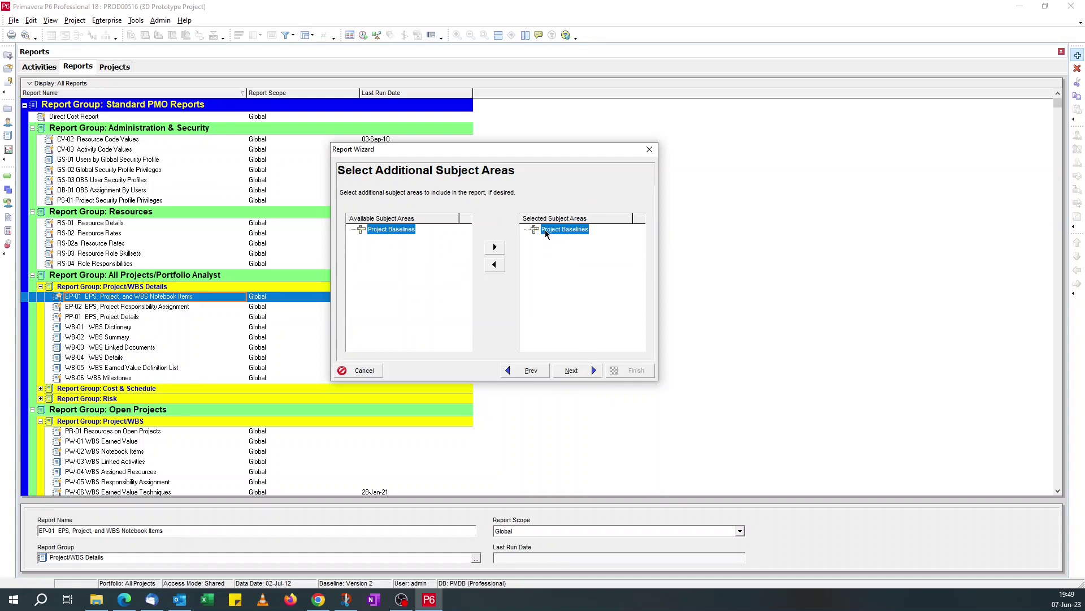
left_click(382, 230)
left_click(572, 372)
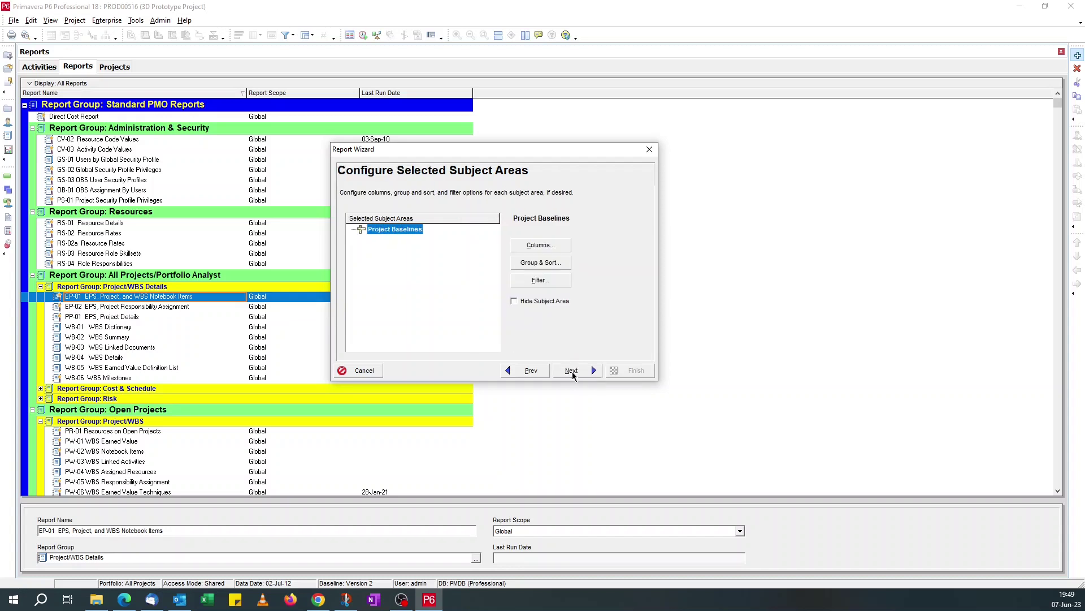
Step: Reorder the report columns, placing Project ID above Baseline Name and Baseline Type above Data Date
left_click(538, 247)
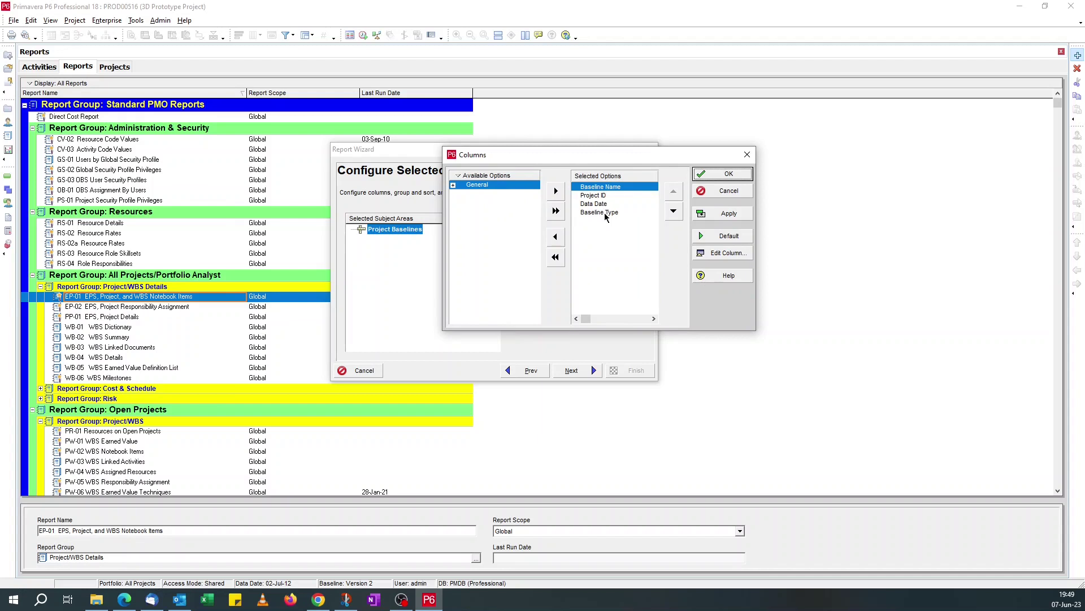
left_click(453, 184)
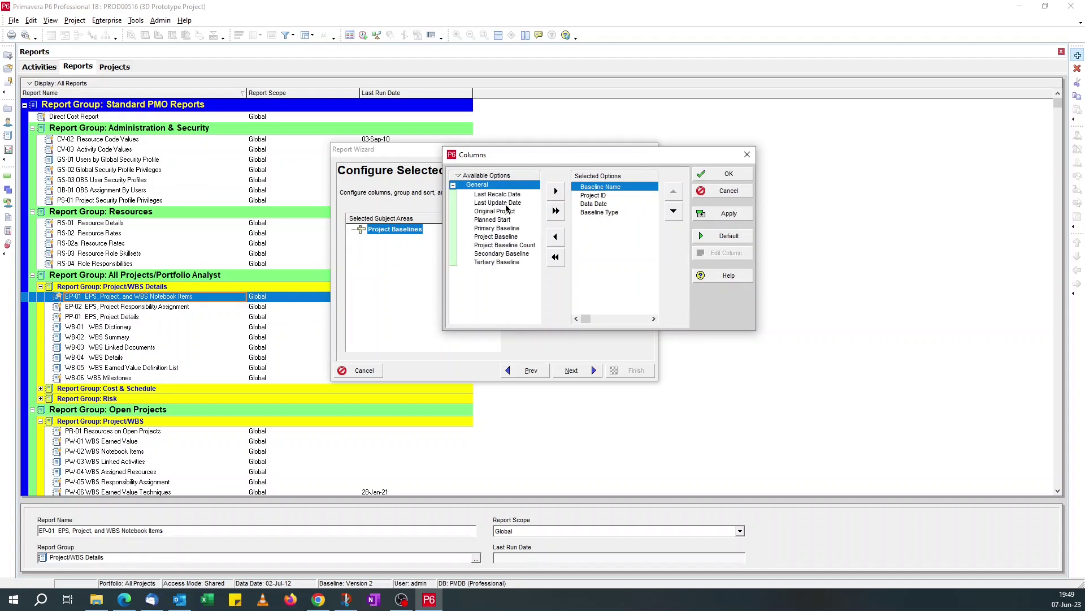
left_click(600, 195)
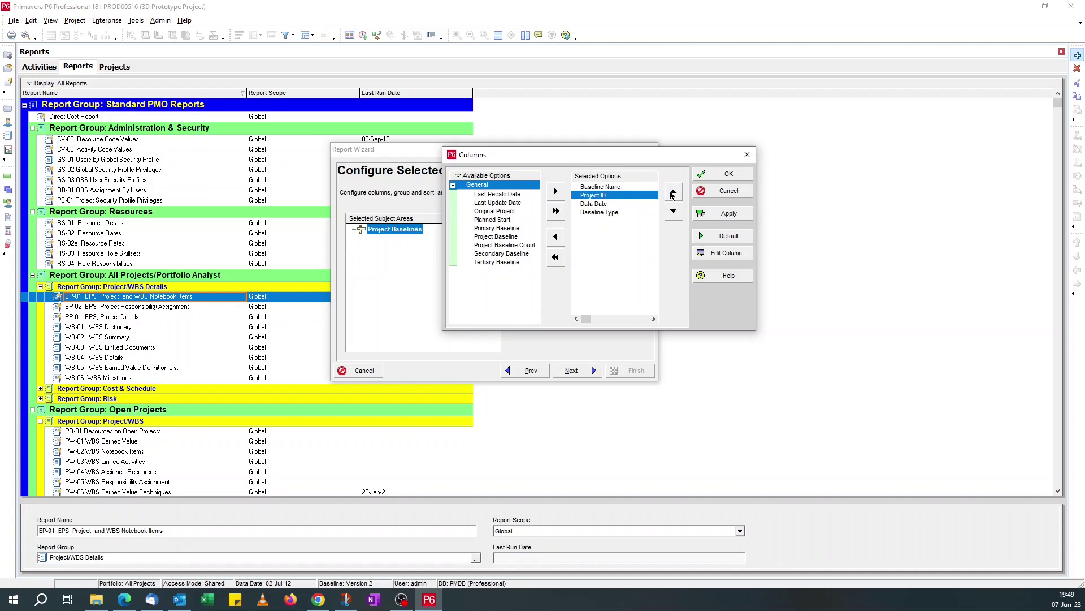
left_click(672, 193)
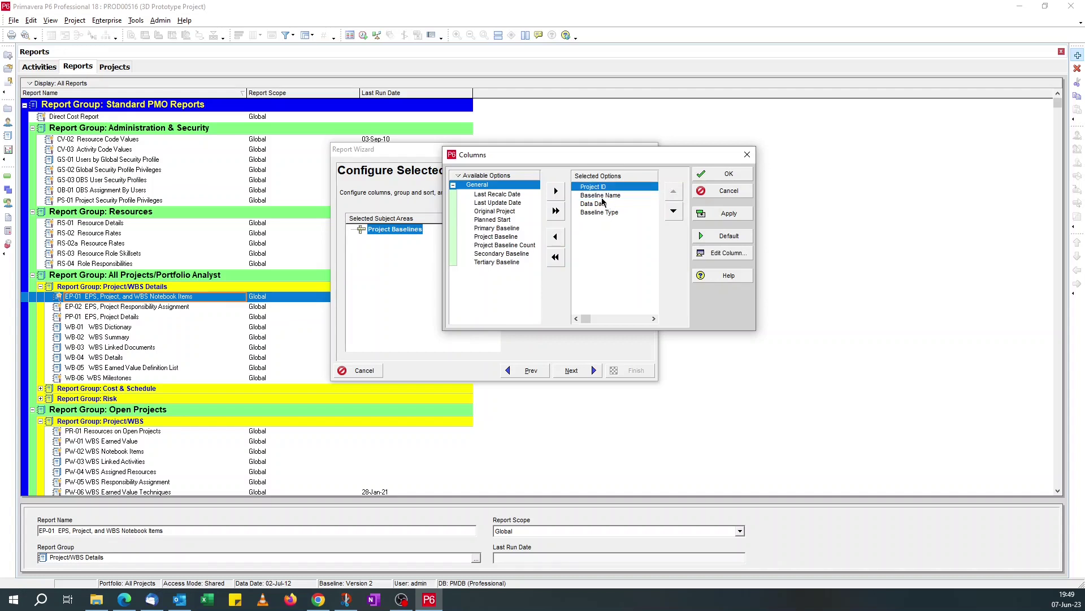
left_click(602, 195)
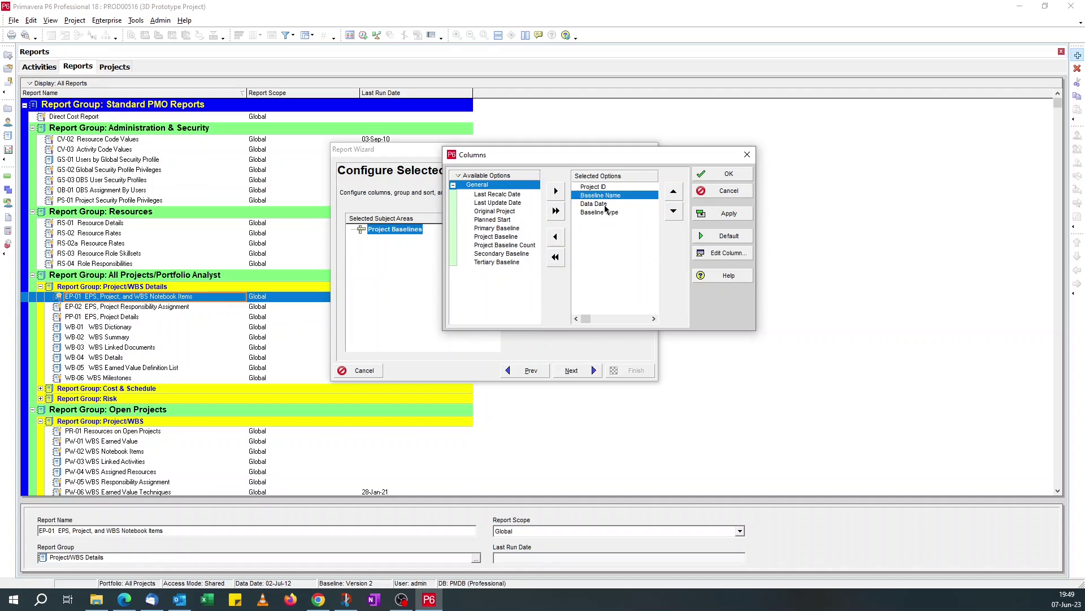
left_click(606, 205)
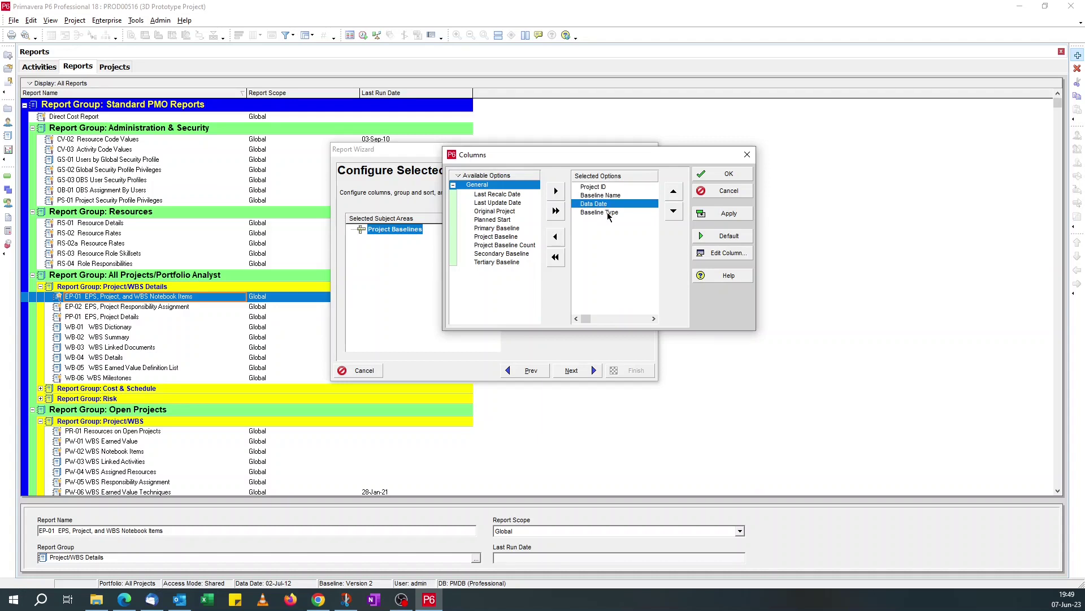
left_click(609, 214)
left_click(673, 191)
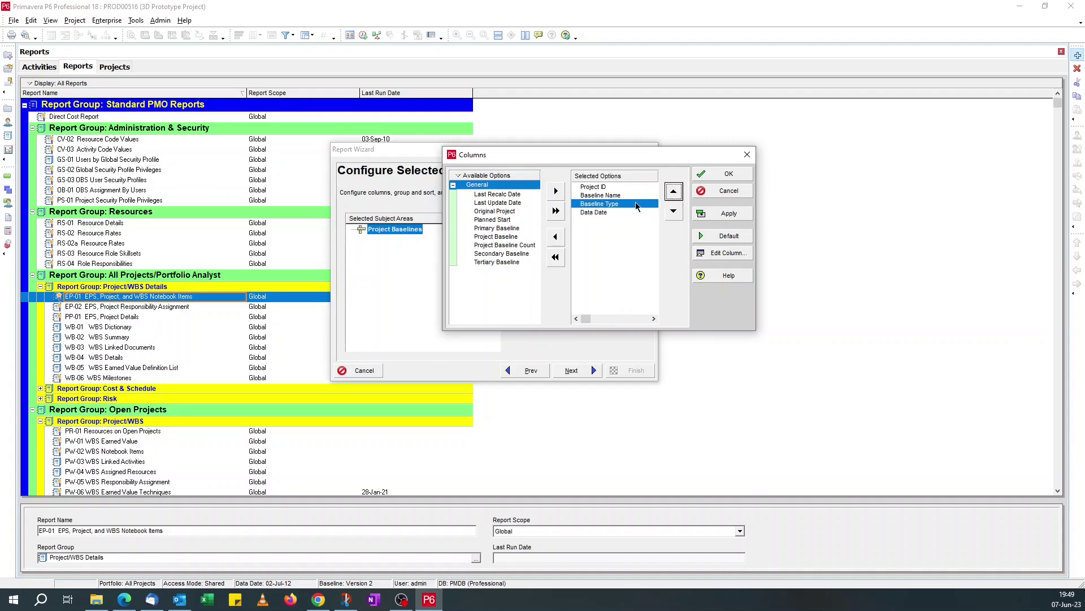
left_click(603, 213)
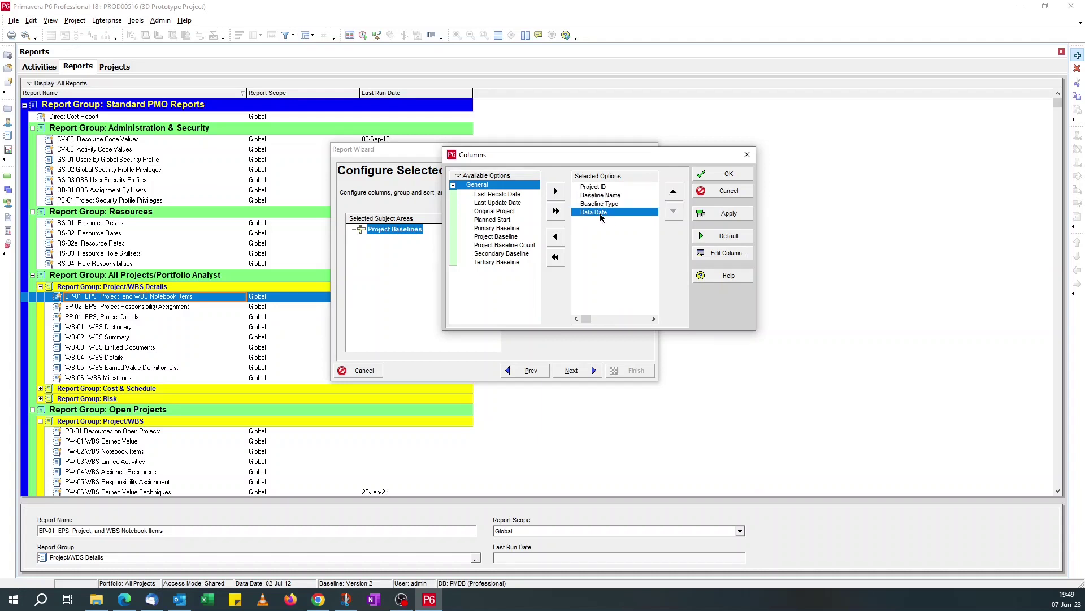
Step: Add Last Update Date, Project, Primary, Secondary and Tertiary Baseline columns and confirm
double_click(503, 203)
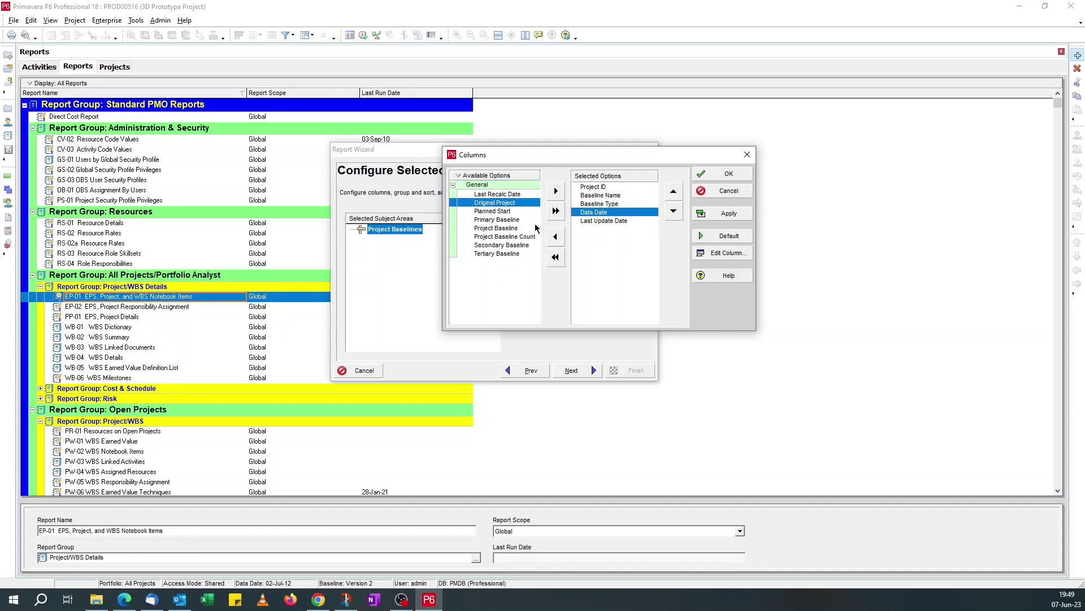
left_click(498, 229)
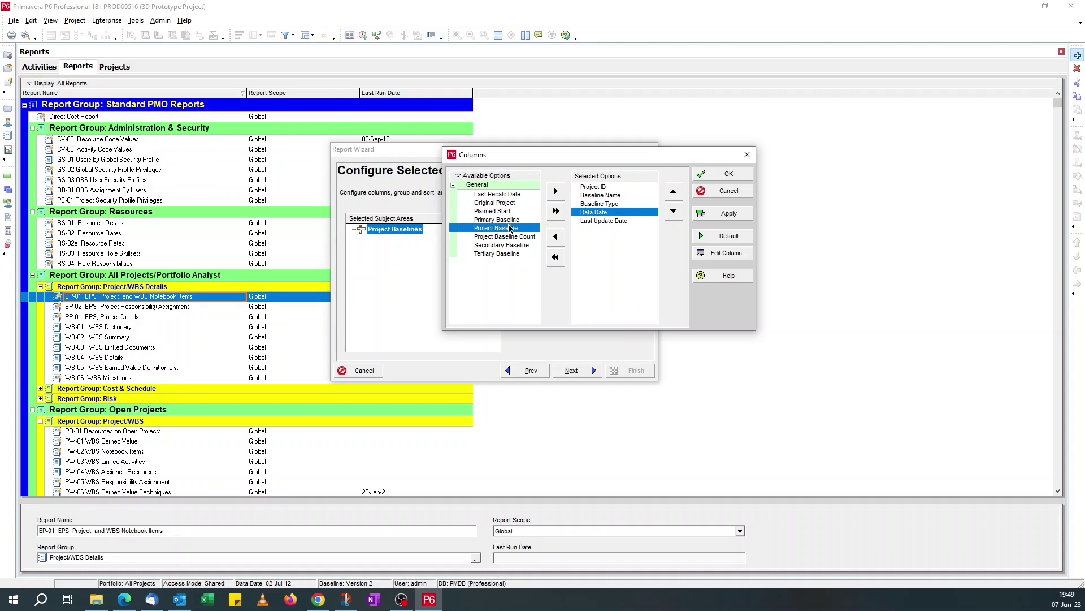
left_click(604, 221)
double_click(520, 229)
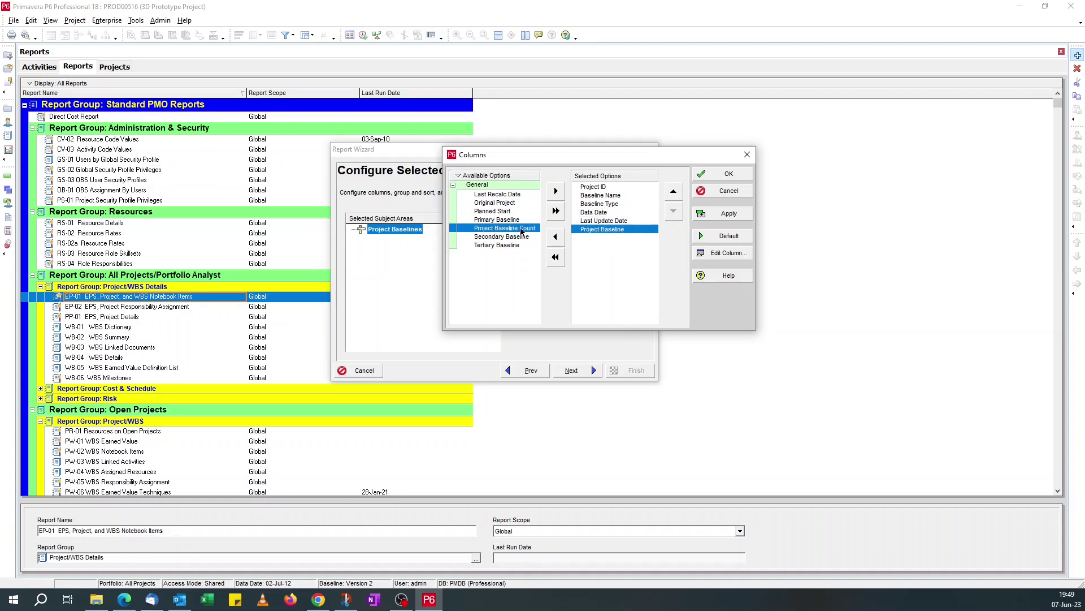
double_click(506, 220)
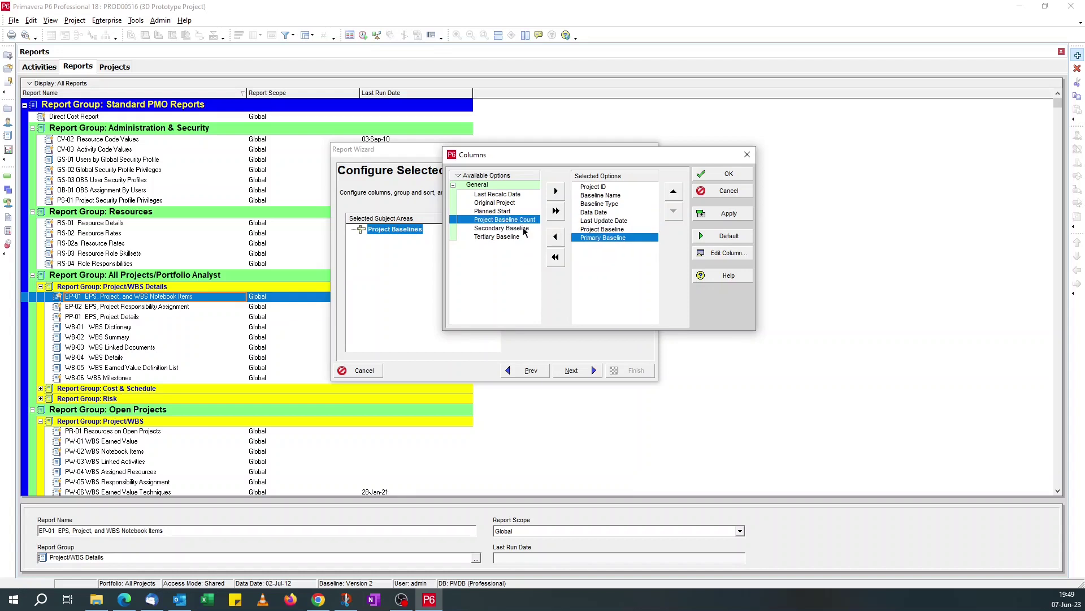
double_click(521, 229)
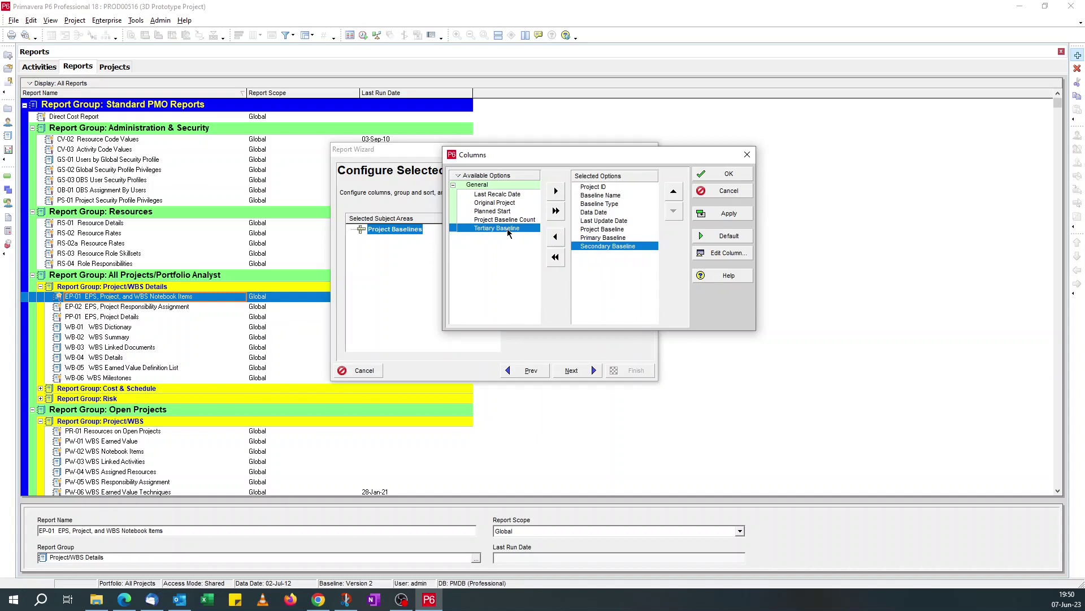
double_click(508, 228)
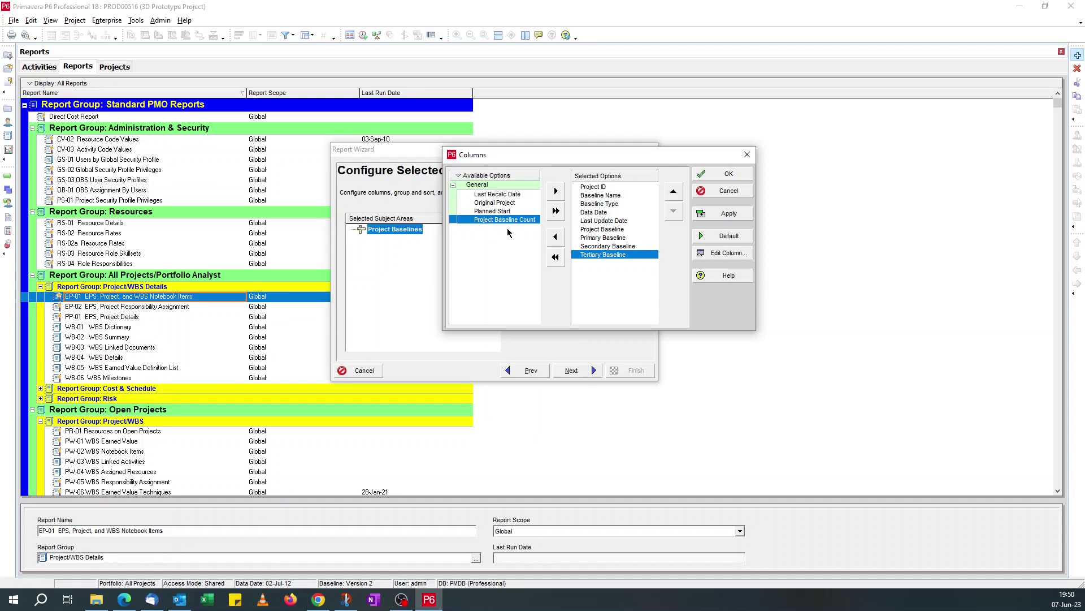
left_click(716, 179)
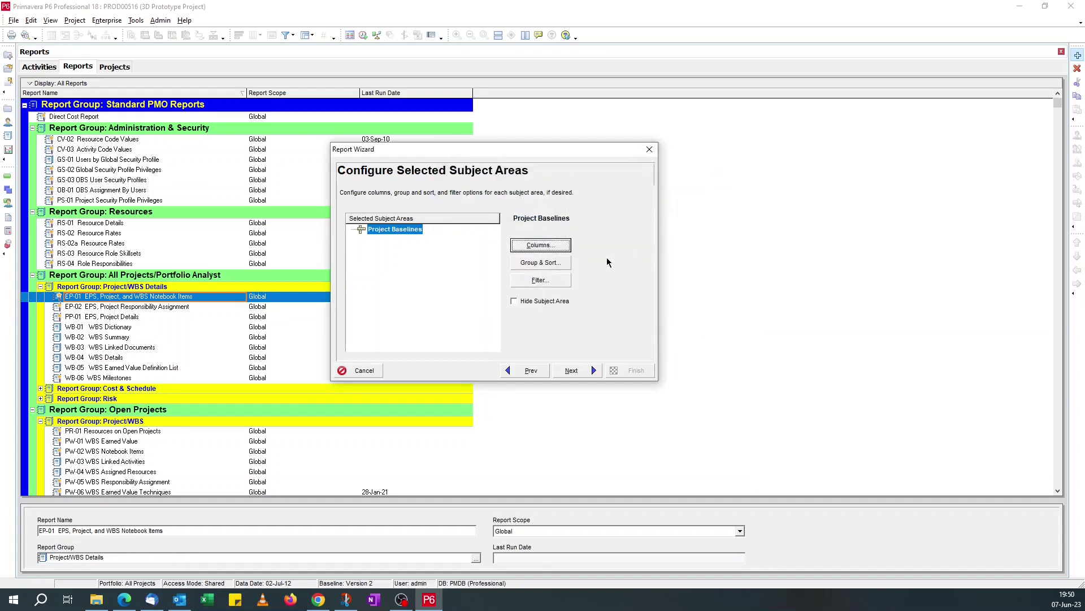
Step: Set Show Totals to <None> for the Original Project grouping
left_click(544, 265)
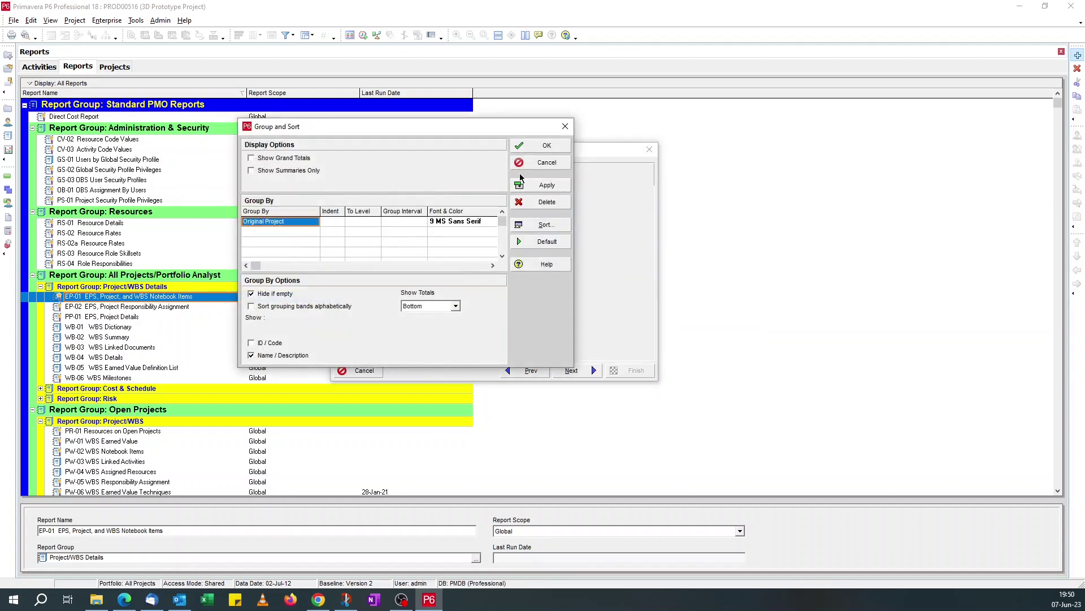
left_click(542, 151)
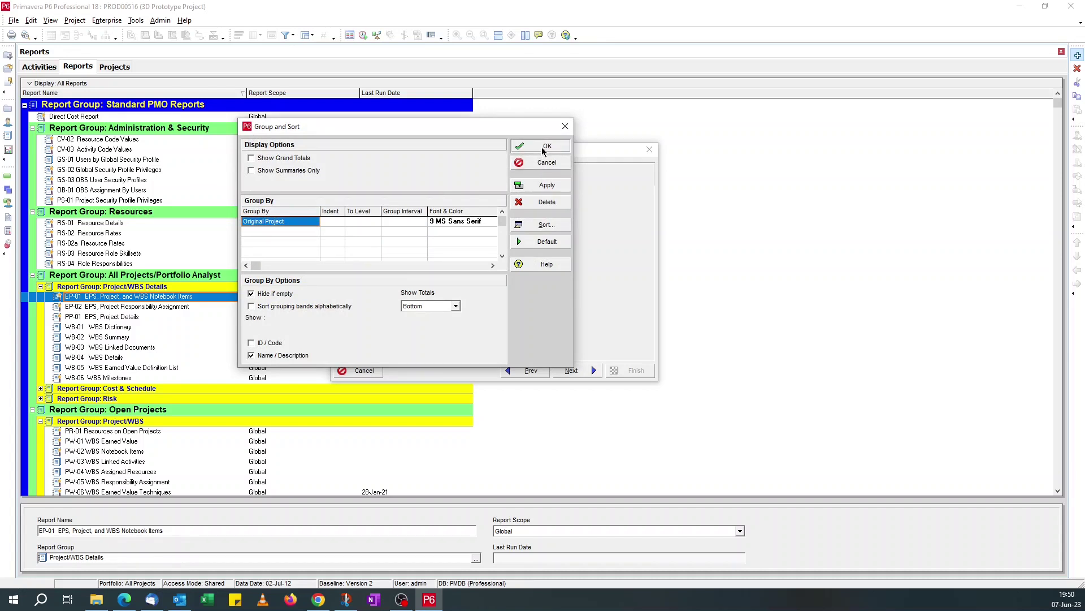
left_click(429, 311)
left_click(429, 315)
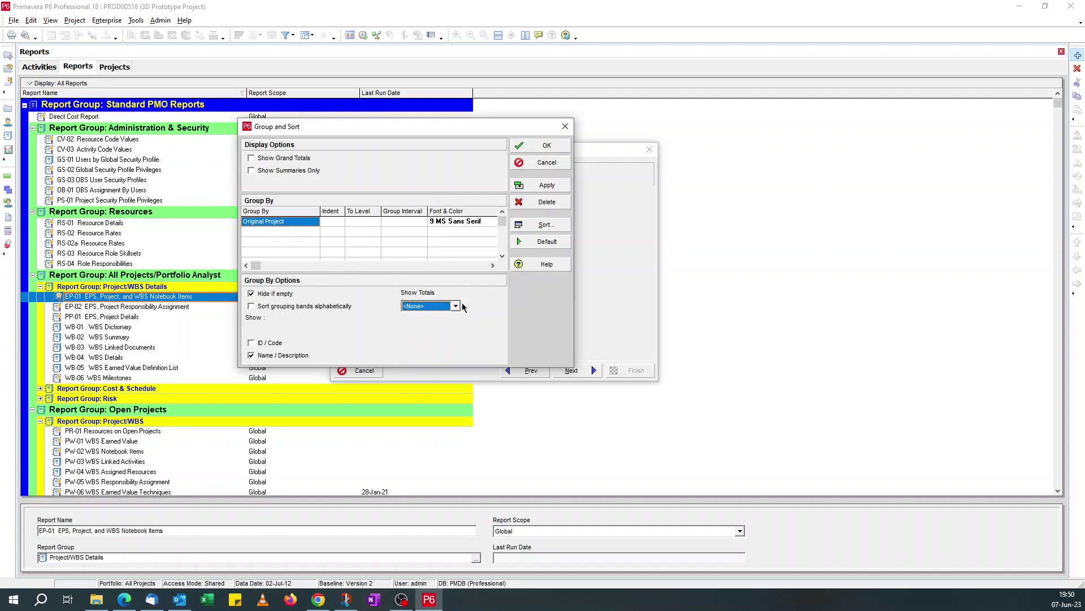
left_click(541, 152)
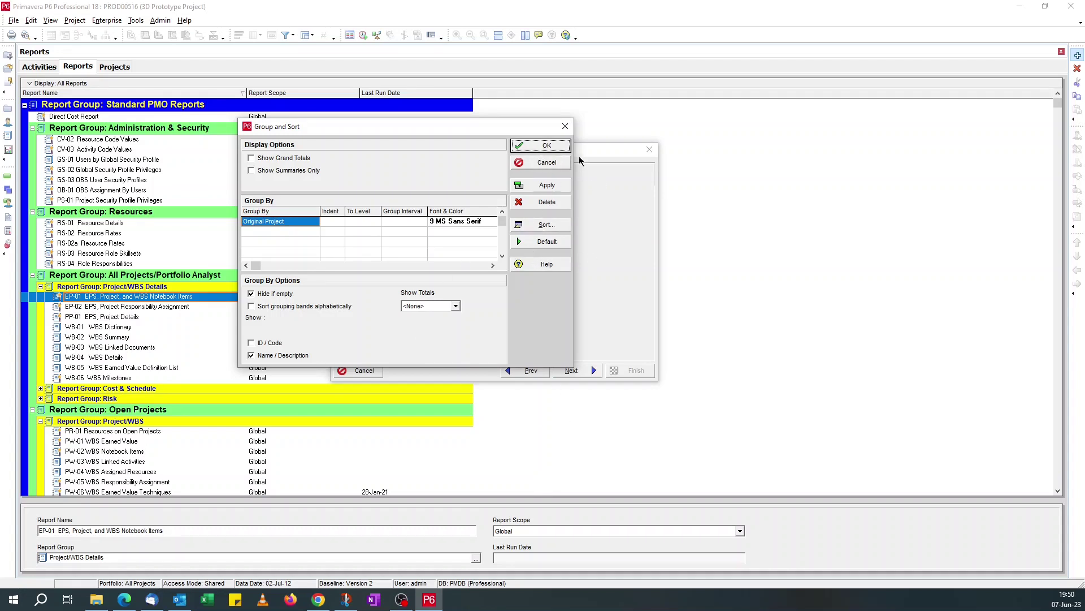
Step: Leave the filter unchanged, title the report 'PB - Project Baselines', and generate it
left_click(544, 150)
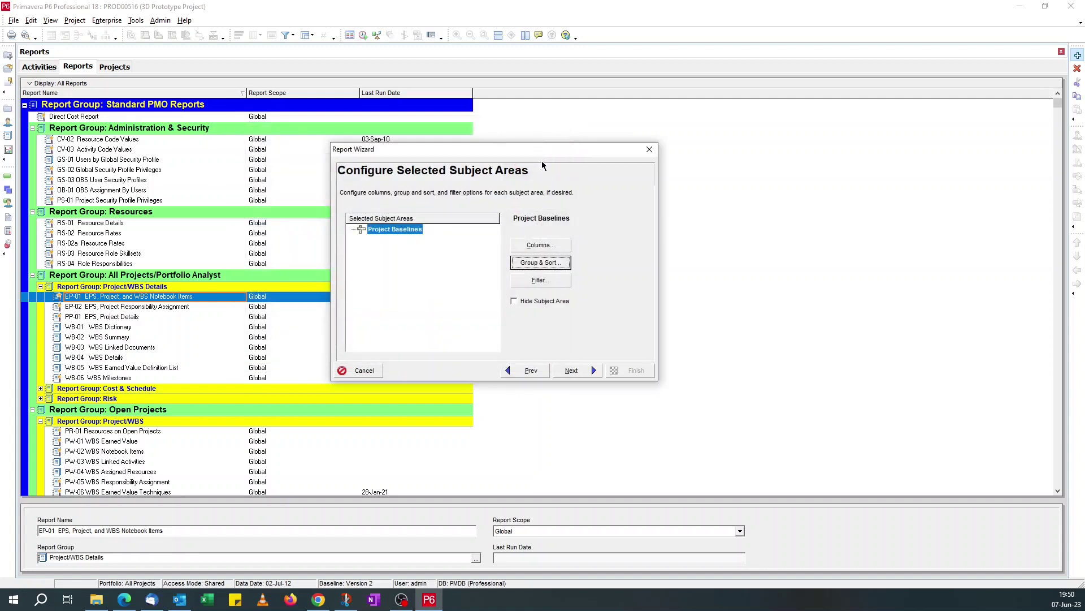
left_click(547, 282)
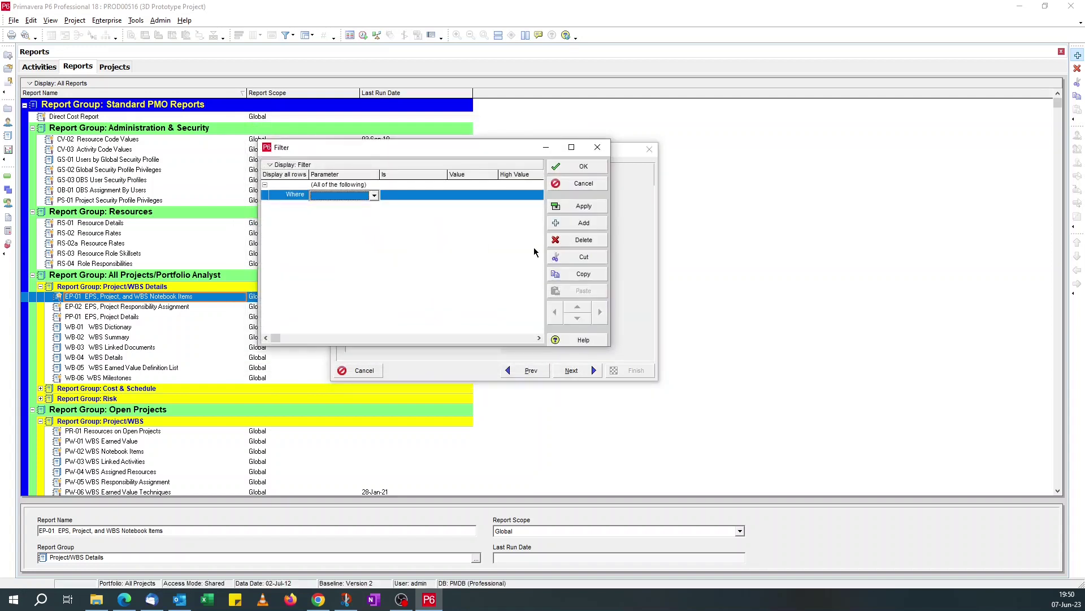
left_click(580, 185)
left_click(591, 371)
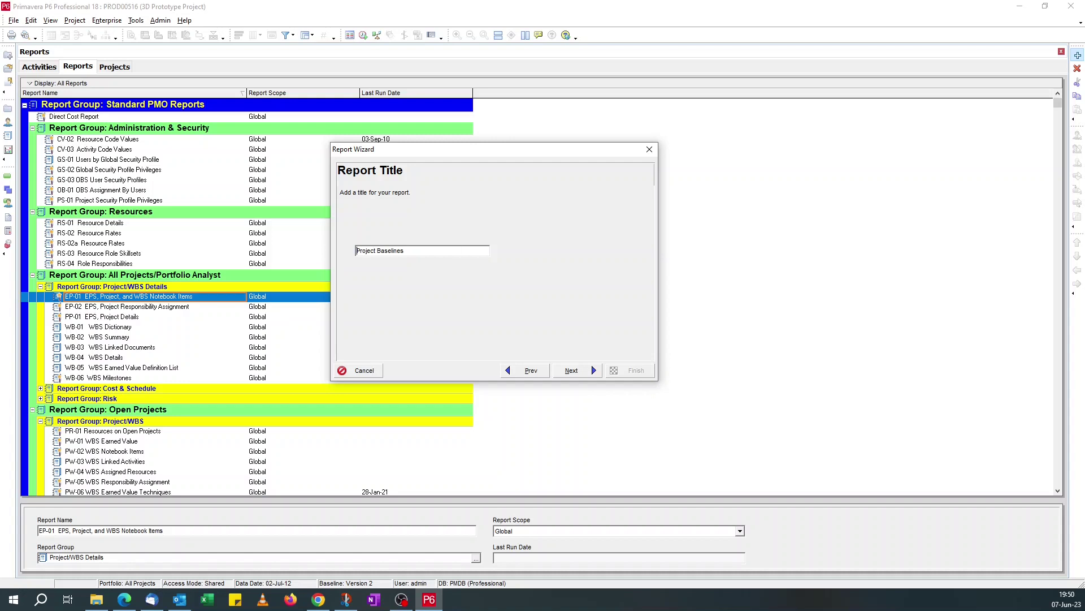
type("PB -")
left_click(567, 370)
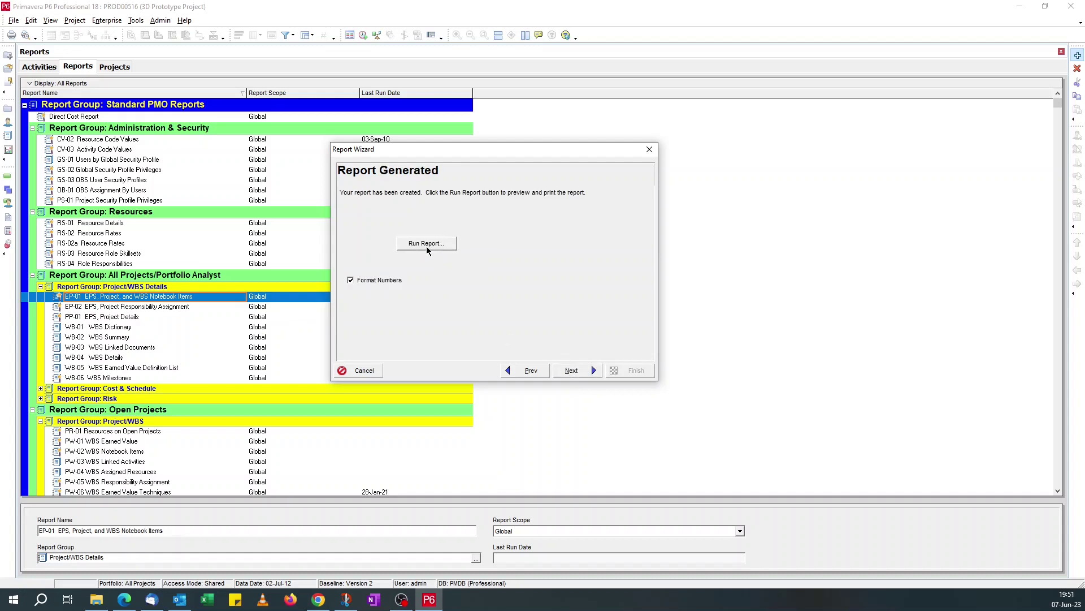
Step: Run the report to an HTML file with 'View file when done' kept on
left_click(426, 245)
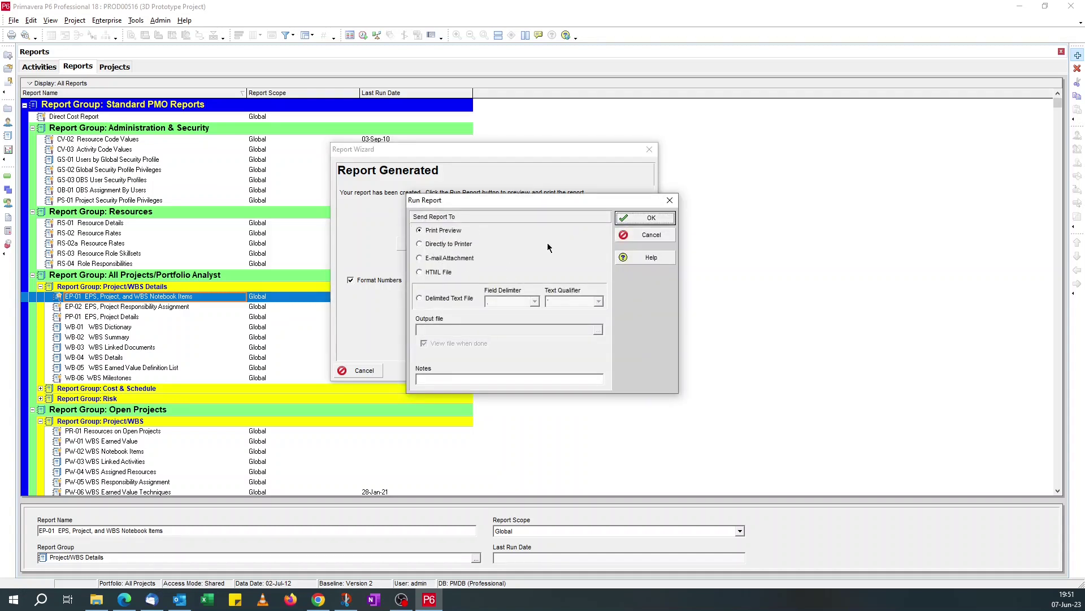
left_click(447, 274)
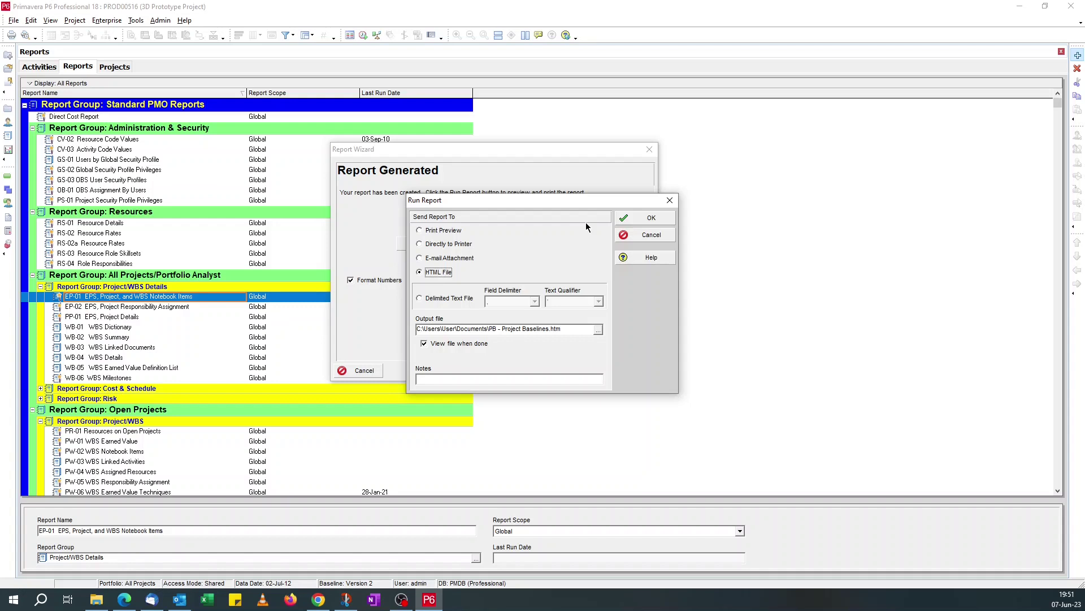
left_click(641, 218)
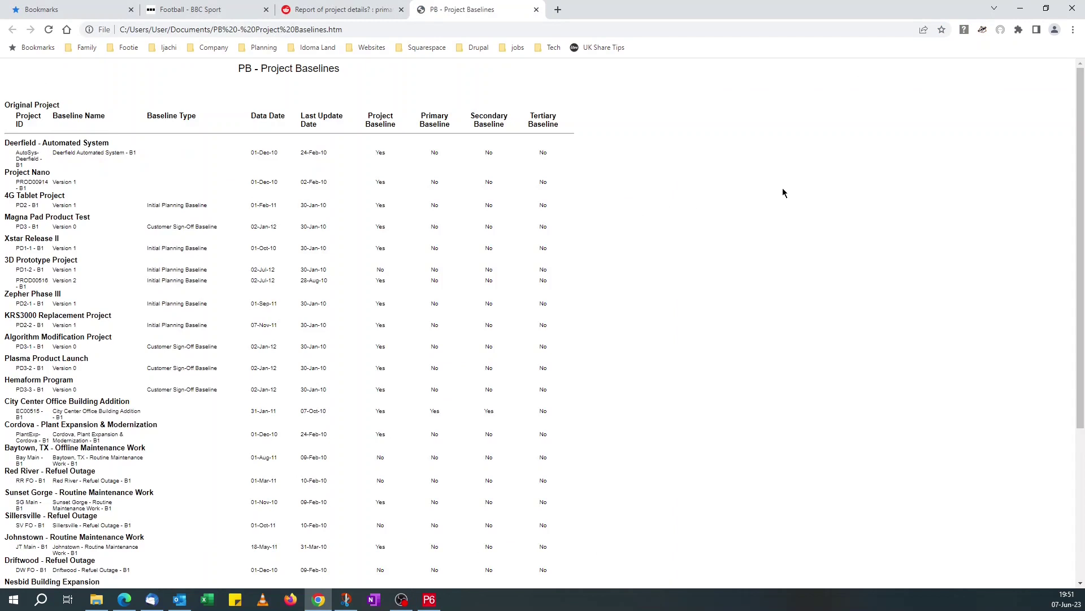
Step: Zoom the Chrome report page through 110% and 125% to 150%
left_click(1073, 29)
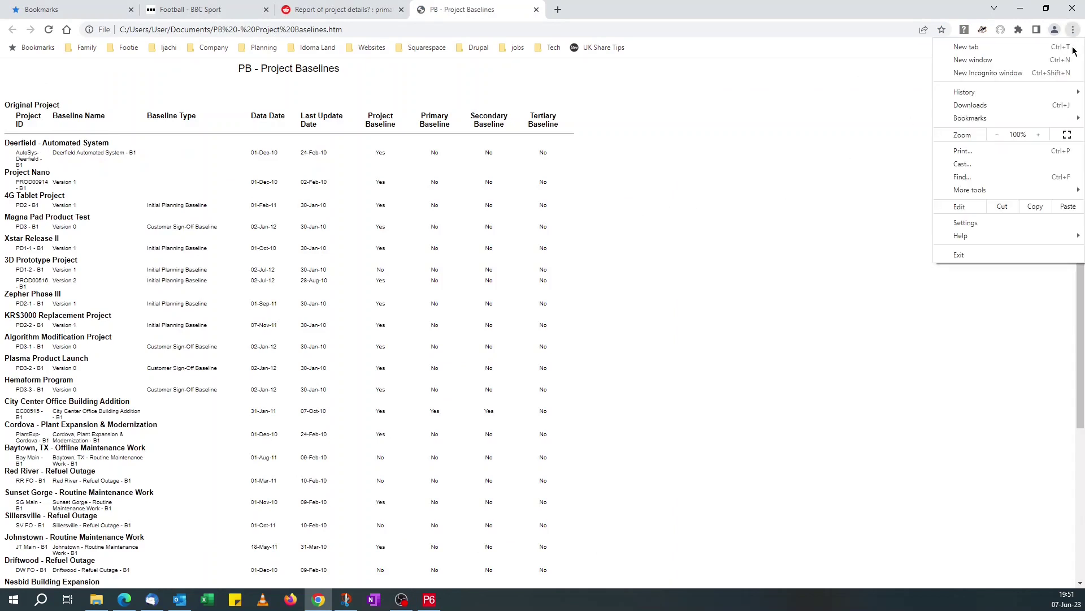
left_click(1038, 135)
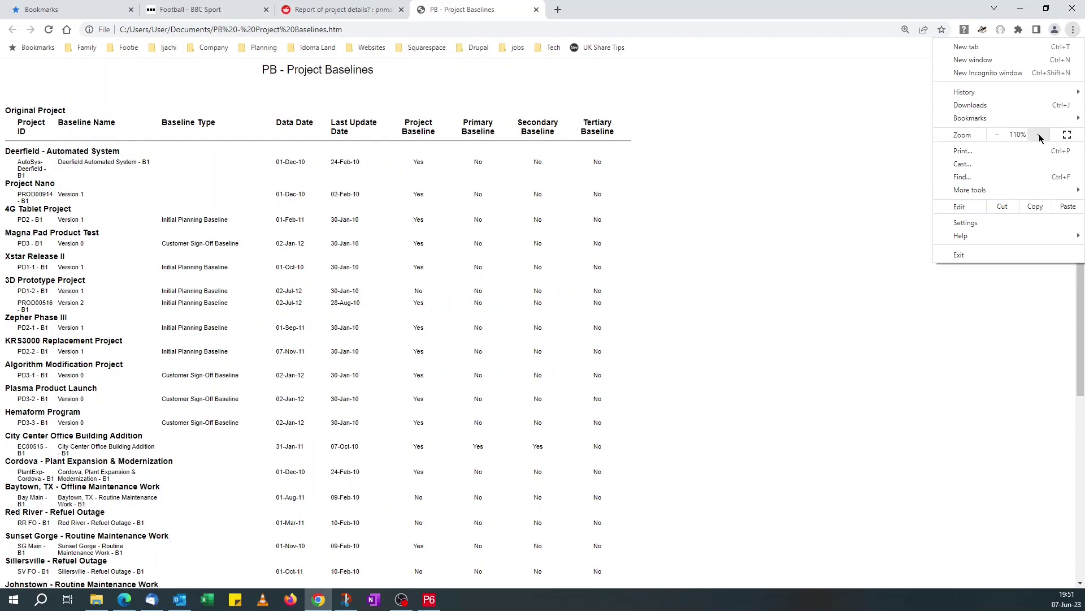
left_click(1040, 135)
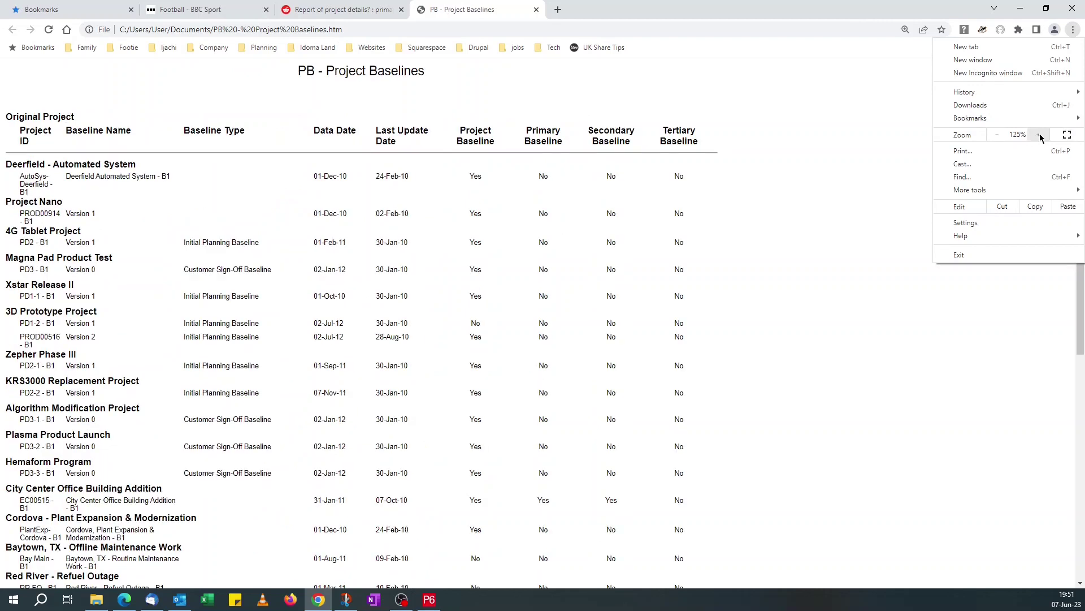
left_click(1040, 137)
left_click(874, 260)
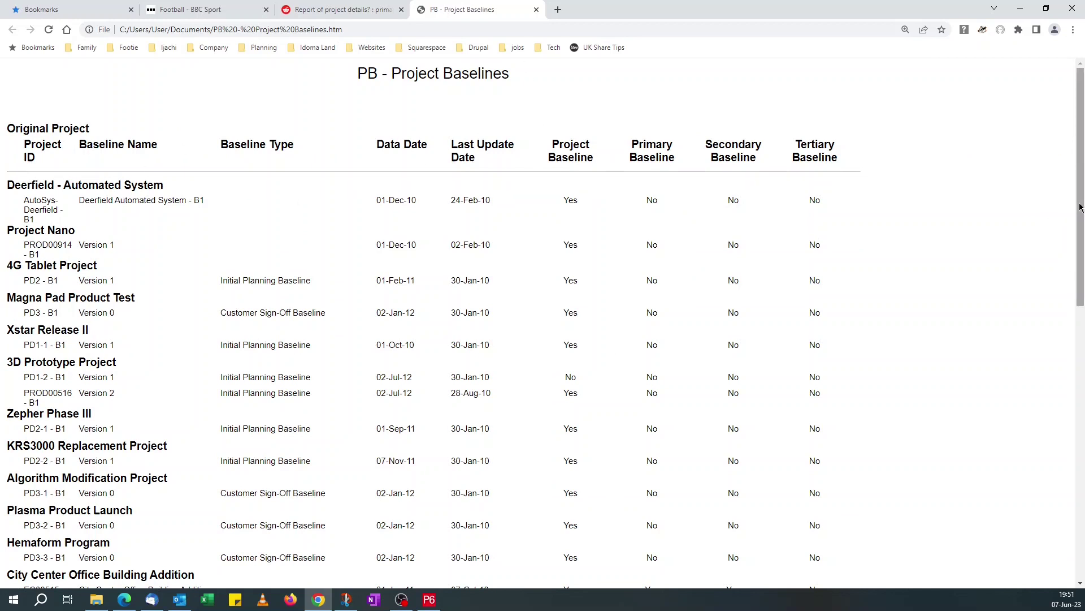
left_click_drag(1080, 205, 283, 418)
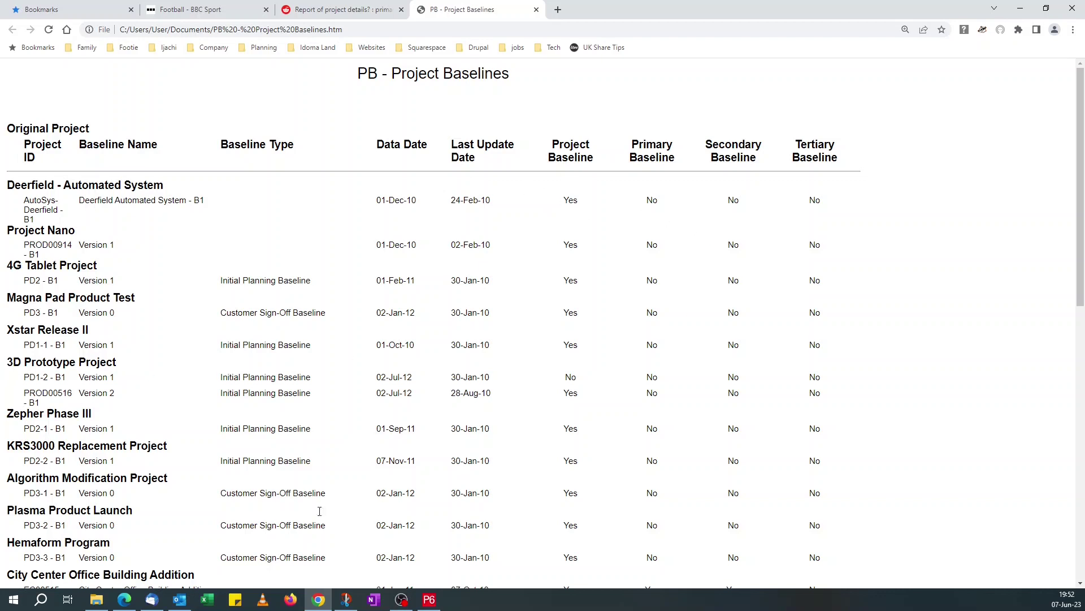
Step: Switch to P6 and back to Chrome, reviewing the report's baseline list
left_click(429, 600)
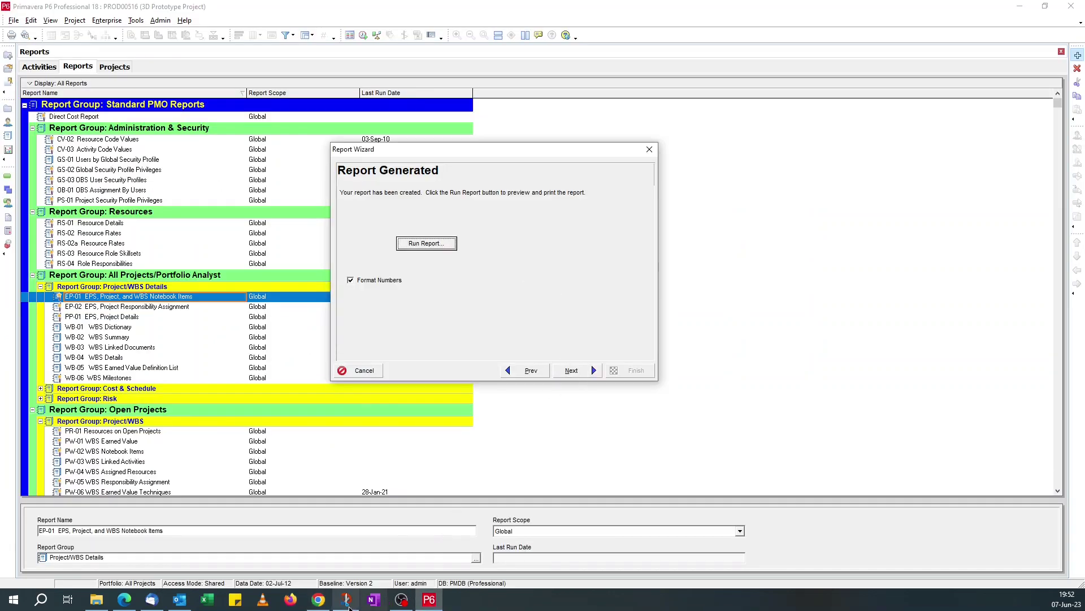
left_click(318, 599)
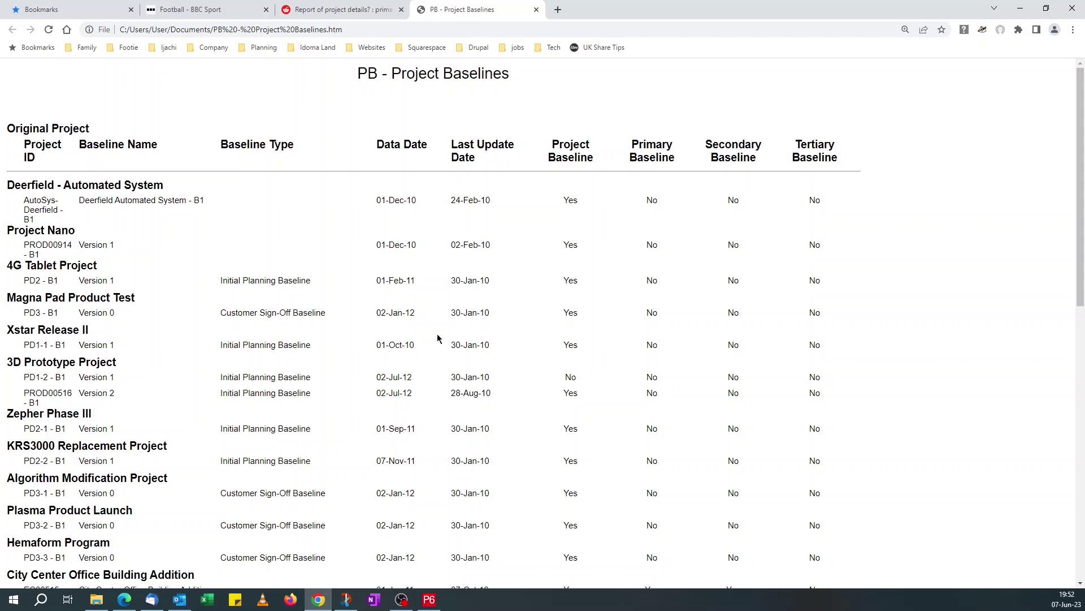
left_click_drag(1080, 303, 1071, 40)
Step: Open Chrome's print preview for the report and set the layout to Landscape
left_click(1073, 30)
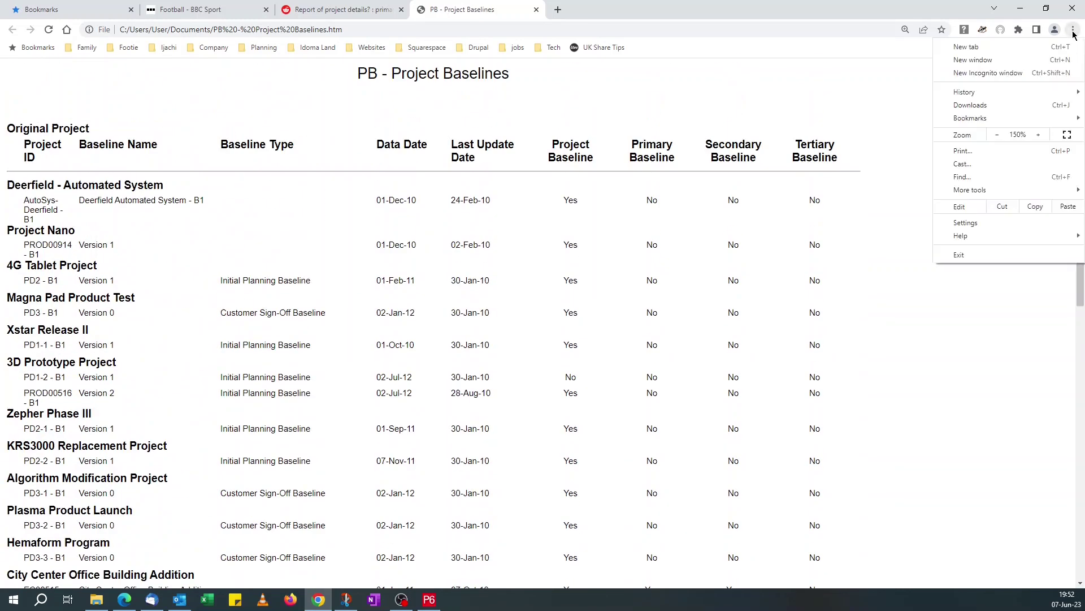
left_click(976, 150)
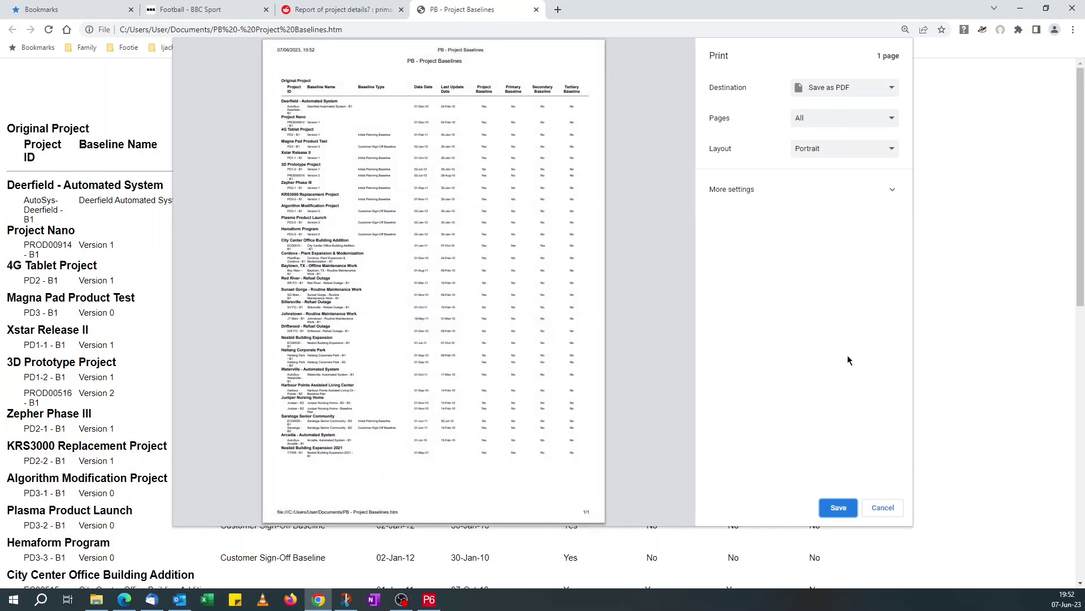
left_click(817, 148)
left_click(826, 172)
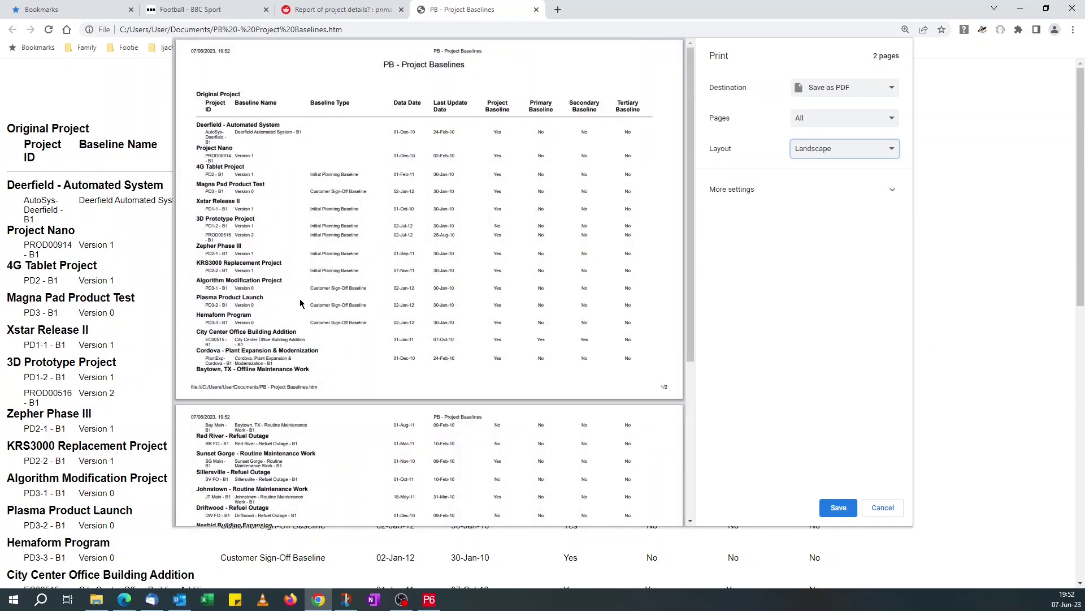
Step: Save the PDF as PB - Project Baselines.pdf in Documents > PlannersPlace > Primavera P6 > Forums
left_click(835, 506)
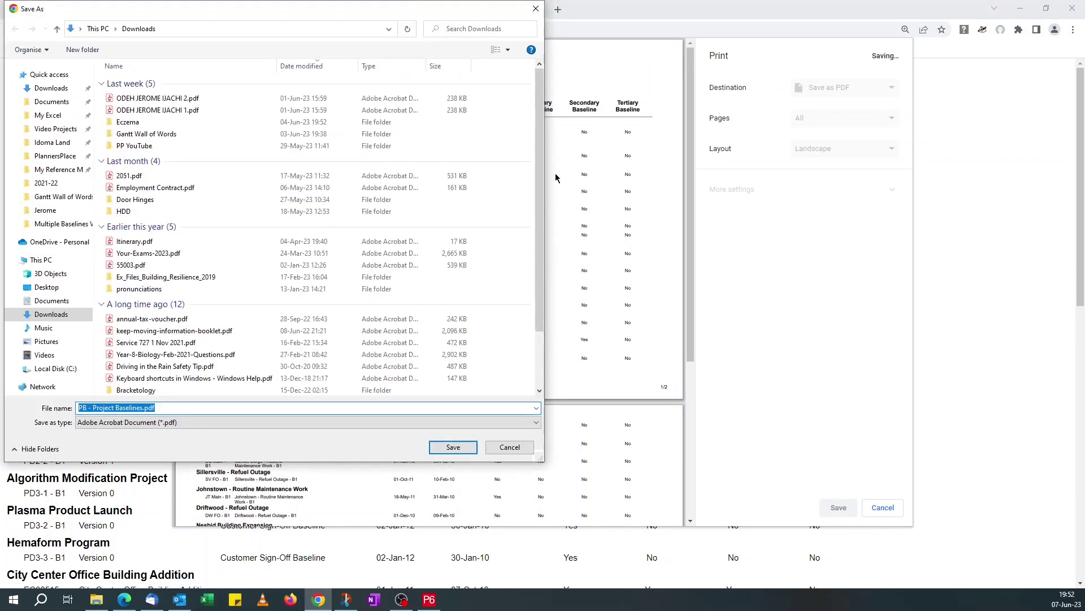
left_click(59, 103)
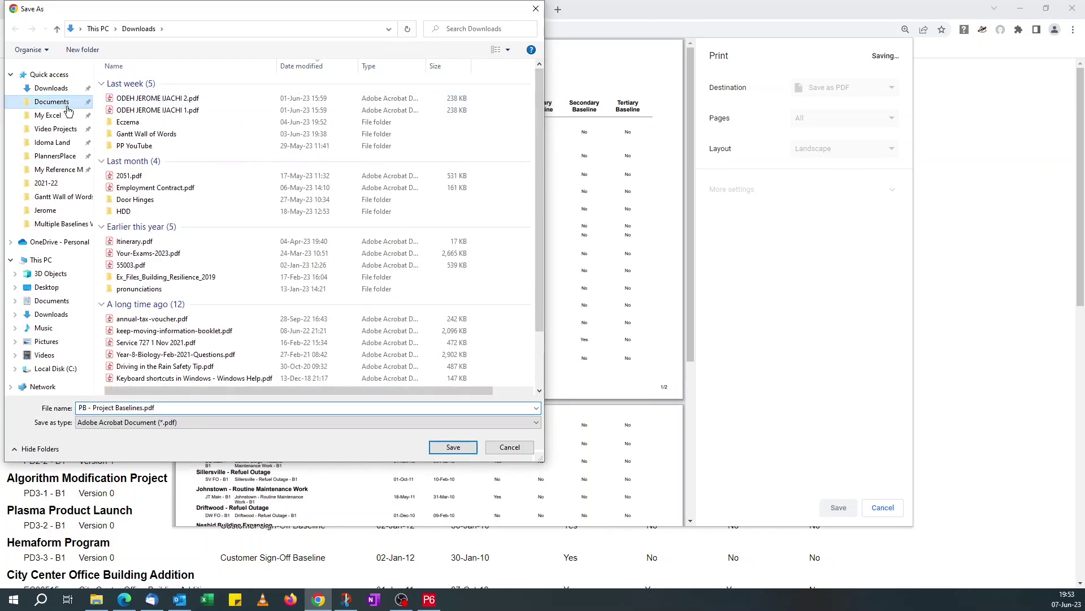
left_click(68, 158)
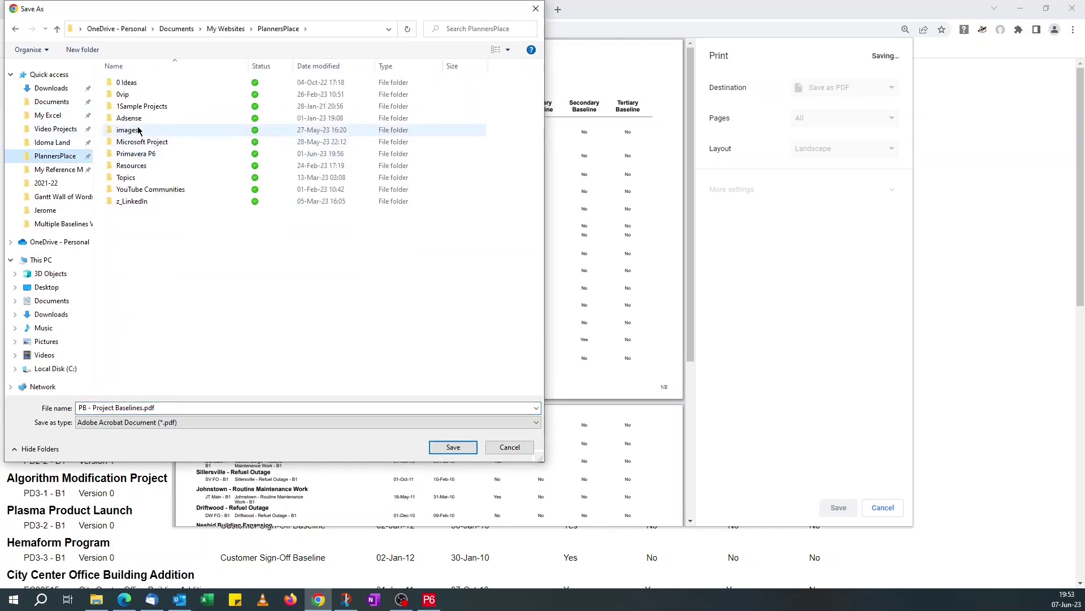
double_click(149, 154)
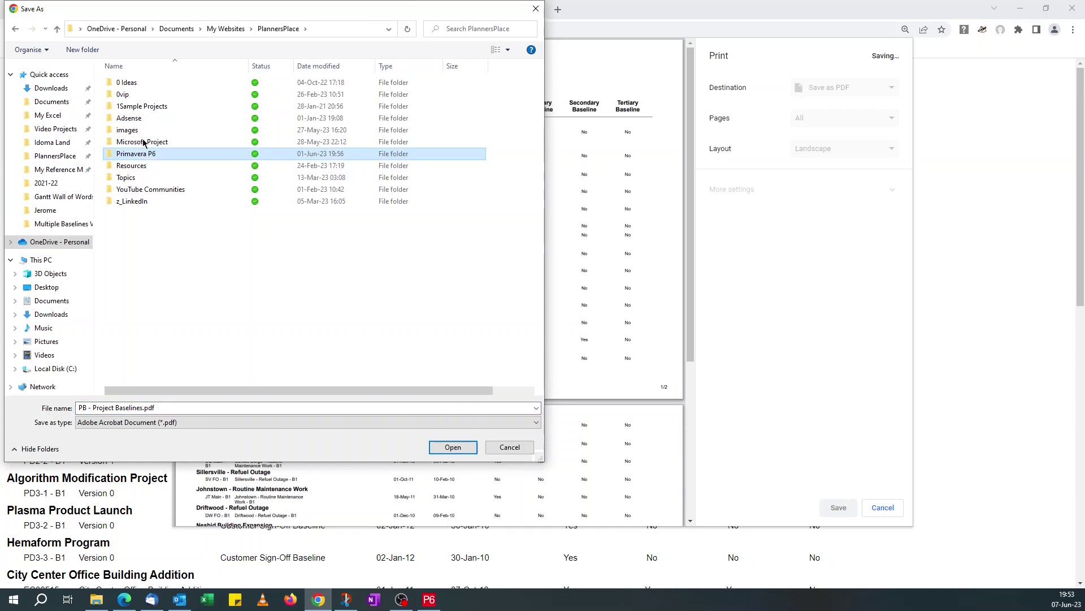
left_click(139, 85)
double_click(138, 84)
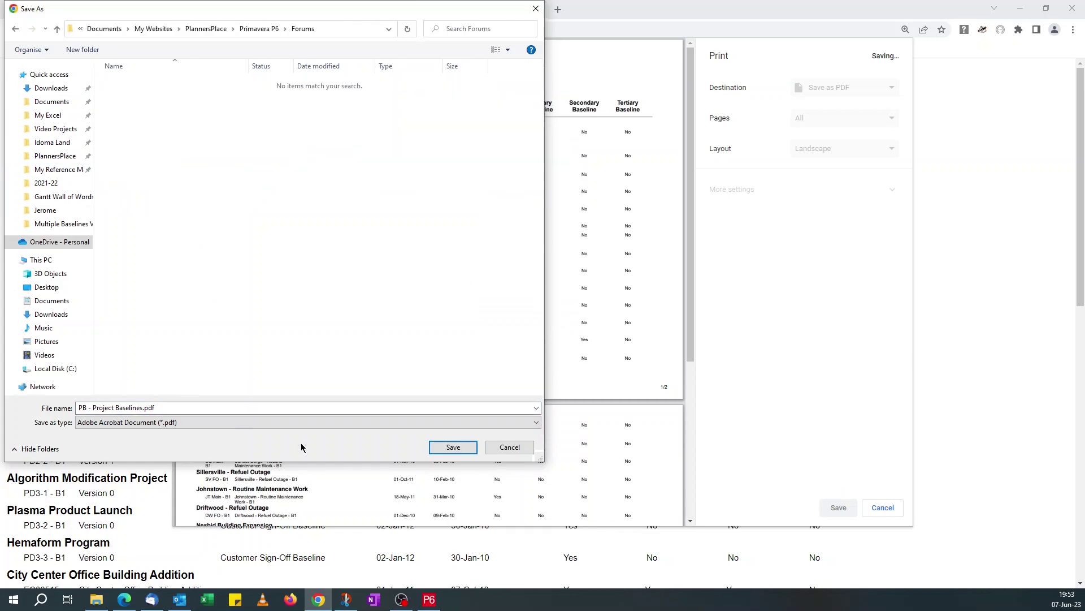
left_click(453, 447)
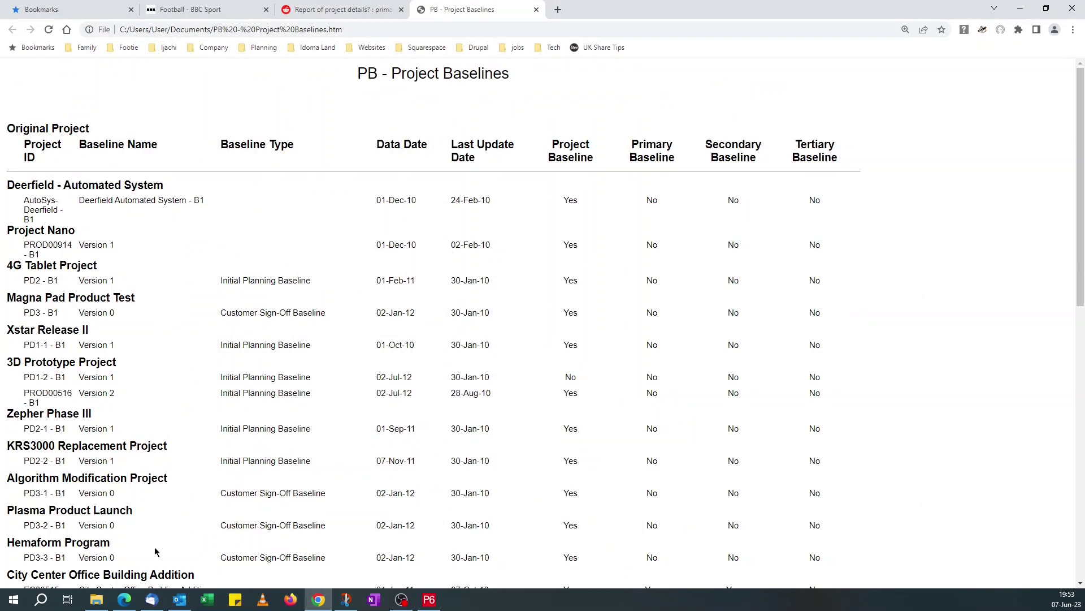
Step: Open PB - Project Baselines.pdf in Acrobat, close the All tools panel, and fit to width
left_click(102, 603)
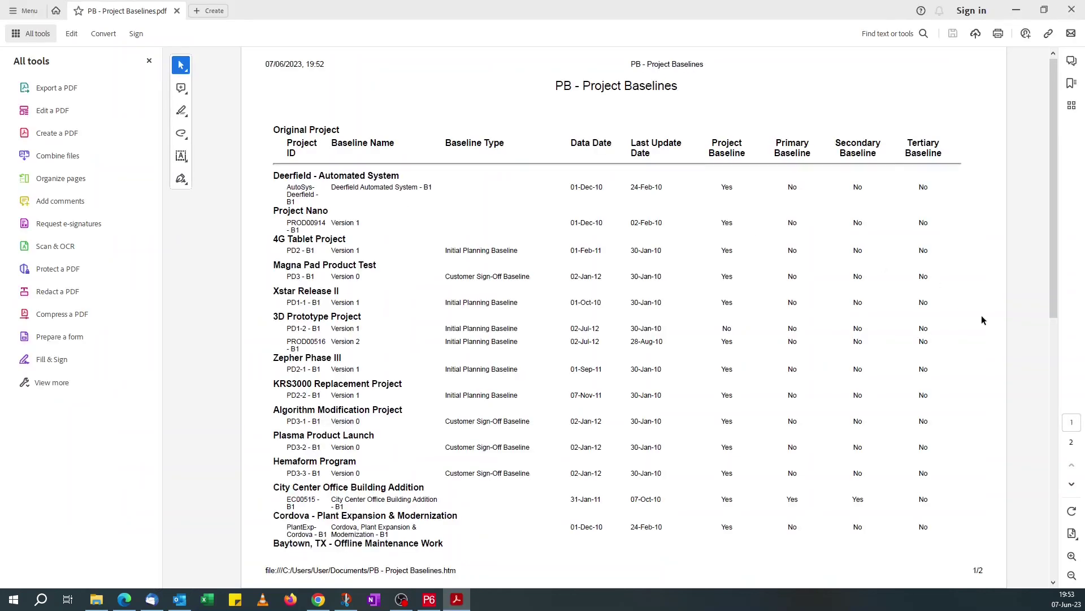
left_click(150, 61)
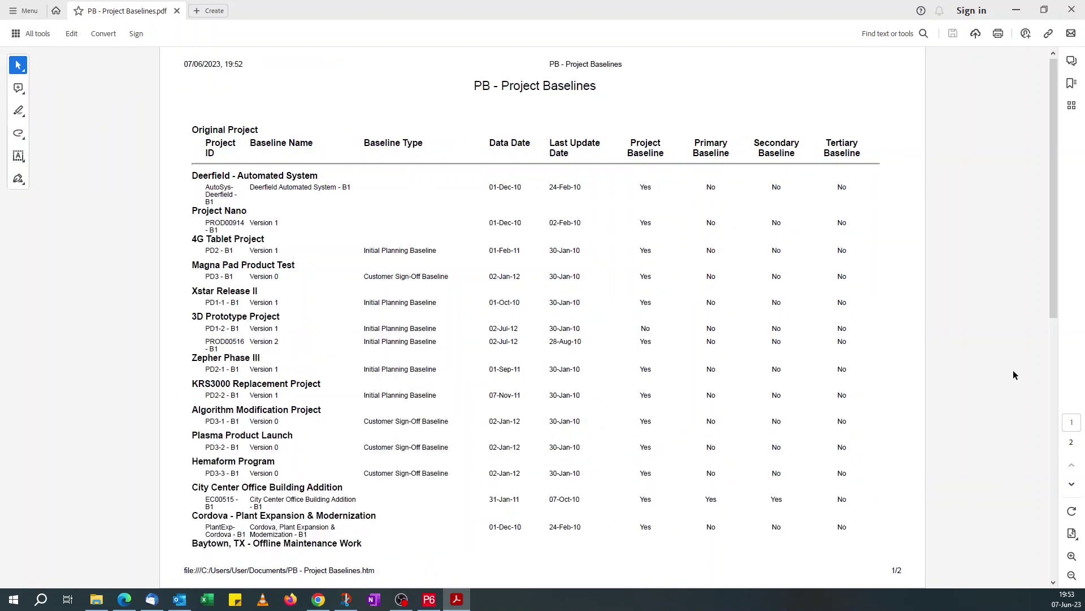
left_click(1071, 533)
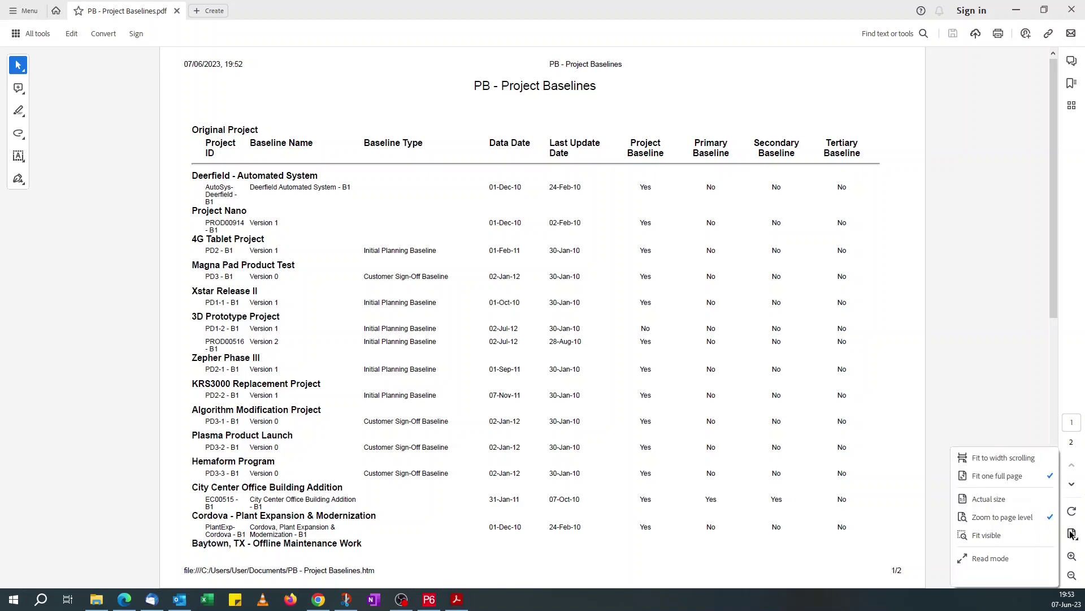
left_click(1017, 458)
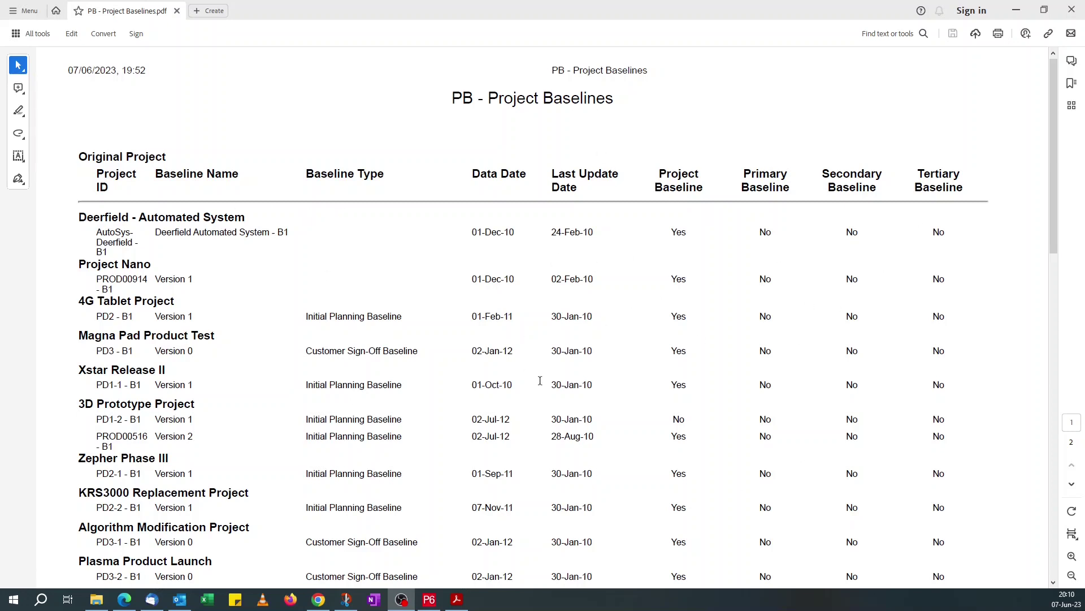
Step: Finish the Report Wizard, saving the report definition as PB - Project Baselines
left_click(432, 605)
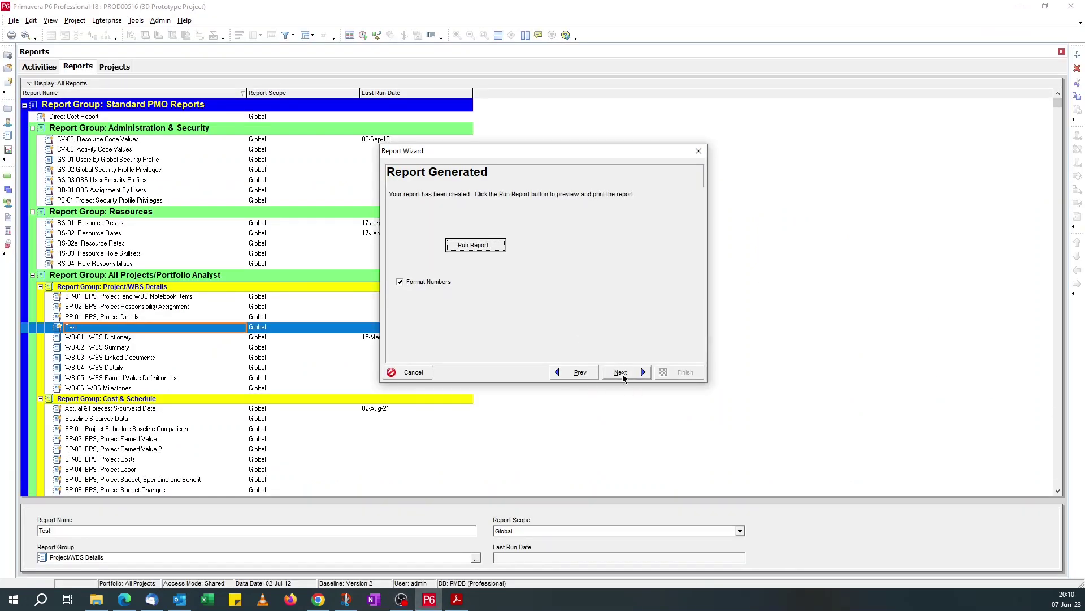
left_click(622, 374)
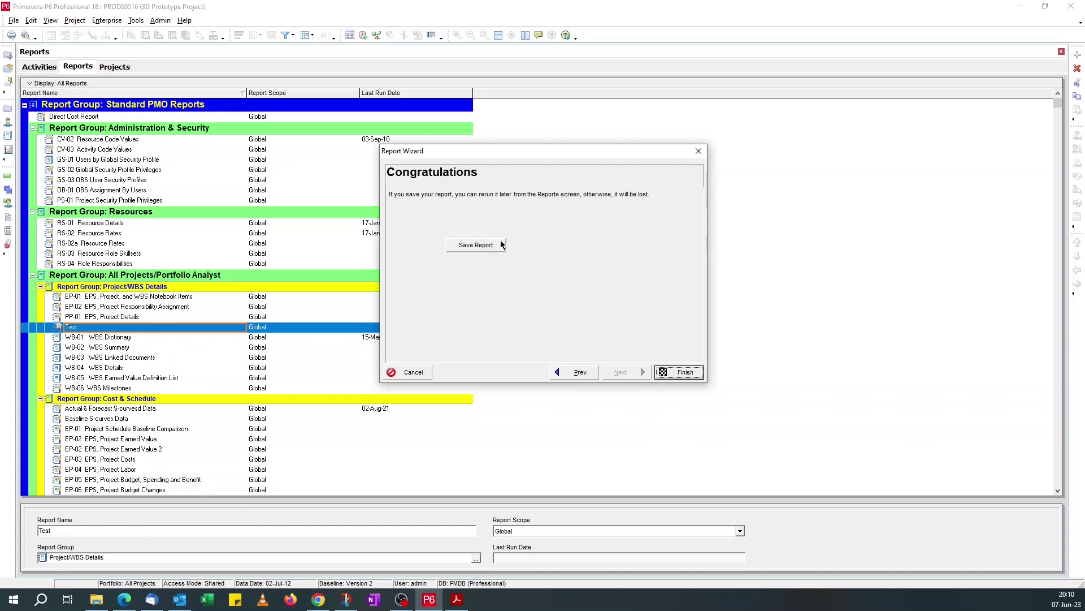
left_click(490, 245)
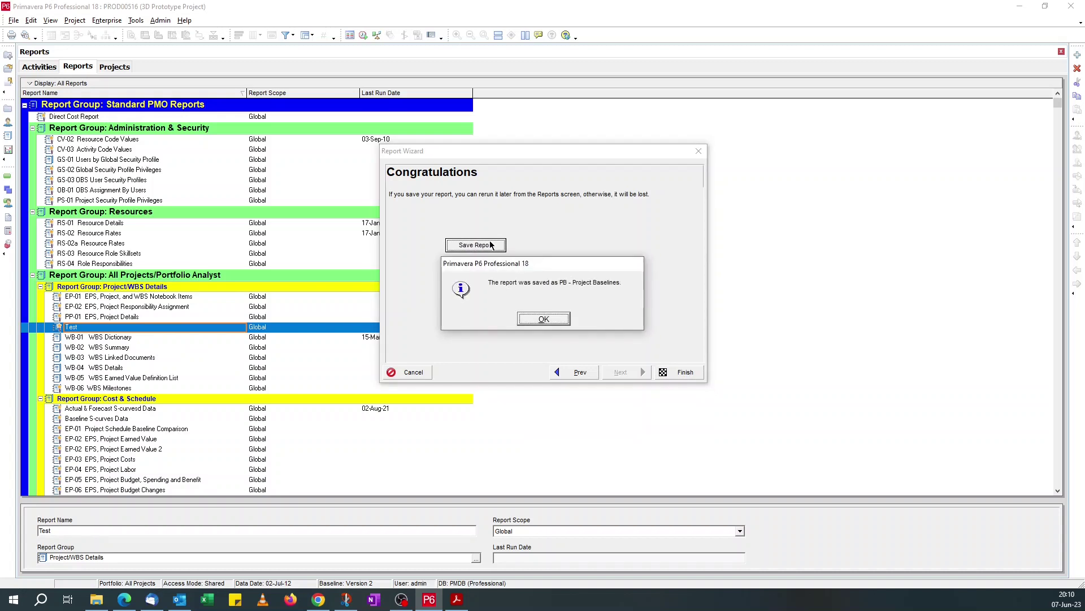
left_click(541, 319)
left_click(670, 372)
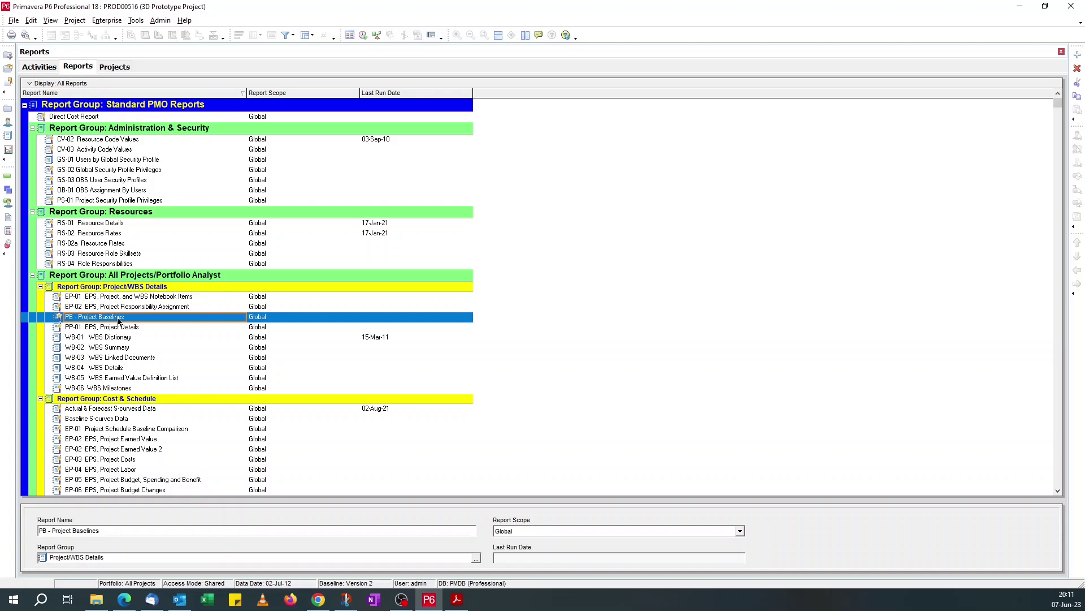
Step: Run the PB - Project Baselines report with HTML File output
right_click(117, 318)
mouse_move(157, 324)
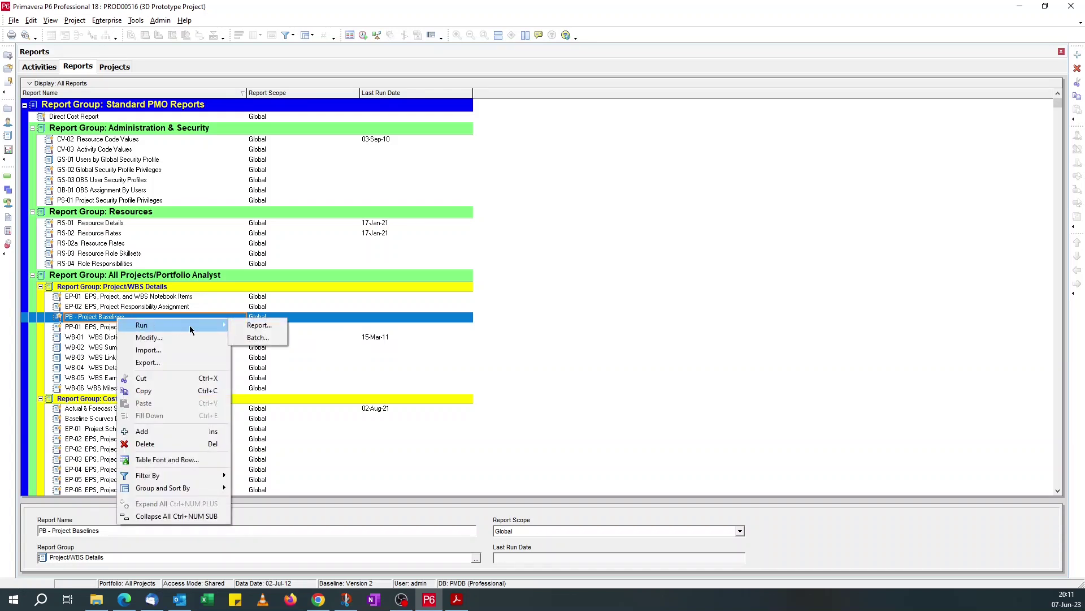
left_click(262, 326)
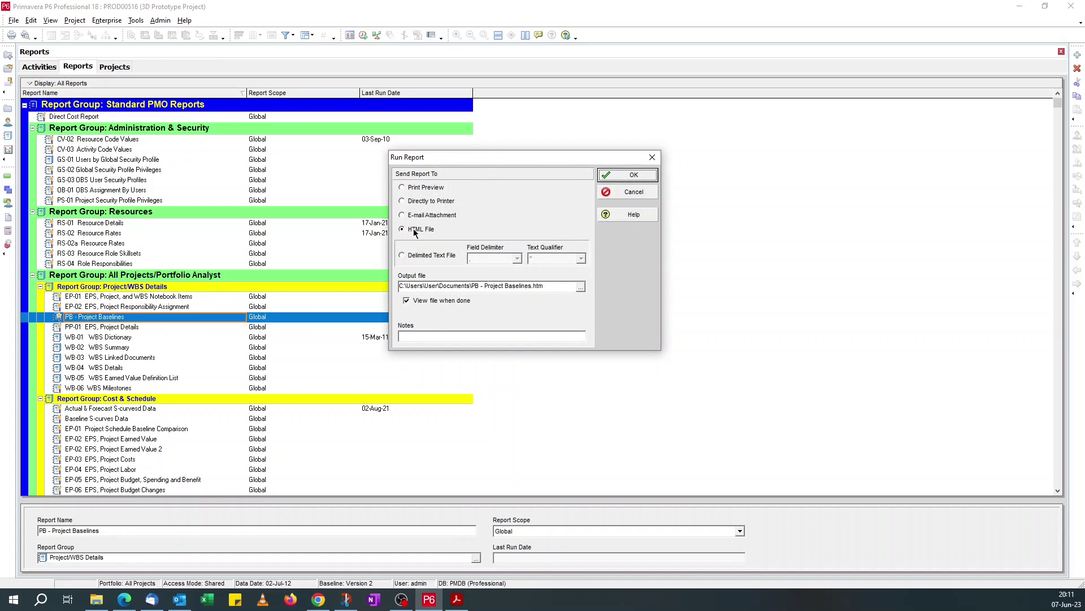
left_click(614, 176)
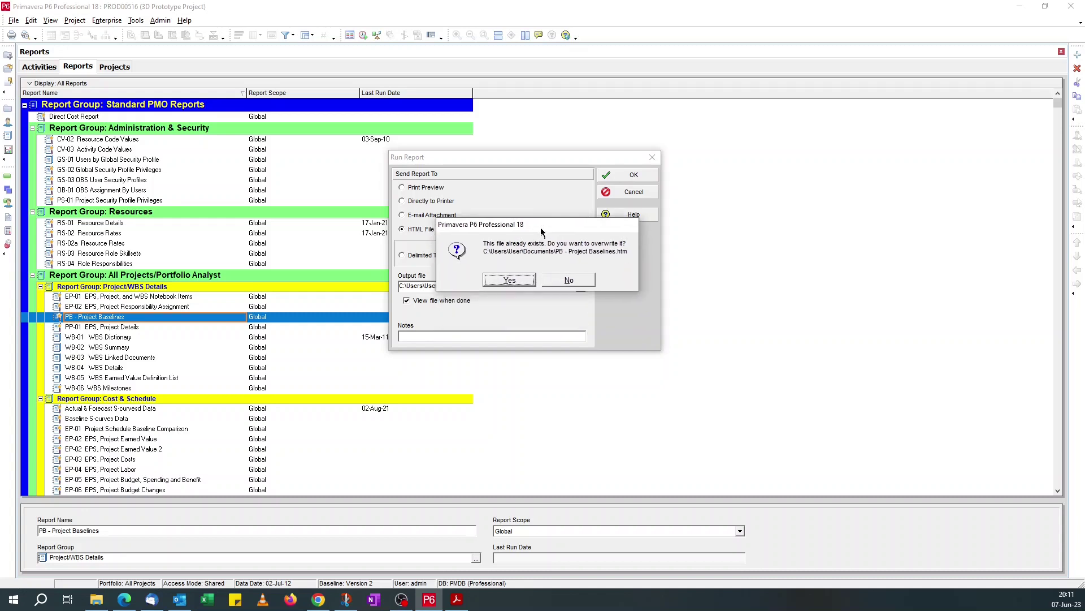
Step: Decline overwriting and output the report to PB - Project Baselines-1.htm instead
left_click(548, 239)
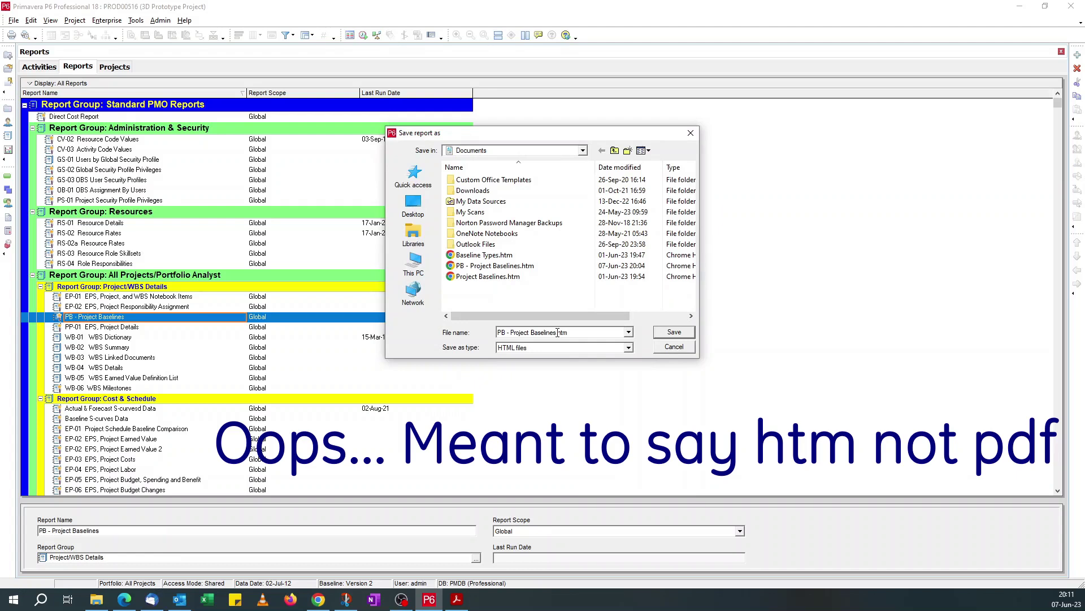
triple_click(557, 333)
left_click(559, 331)
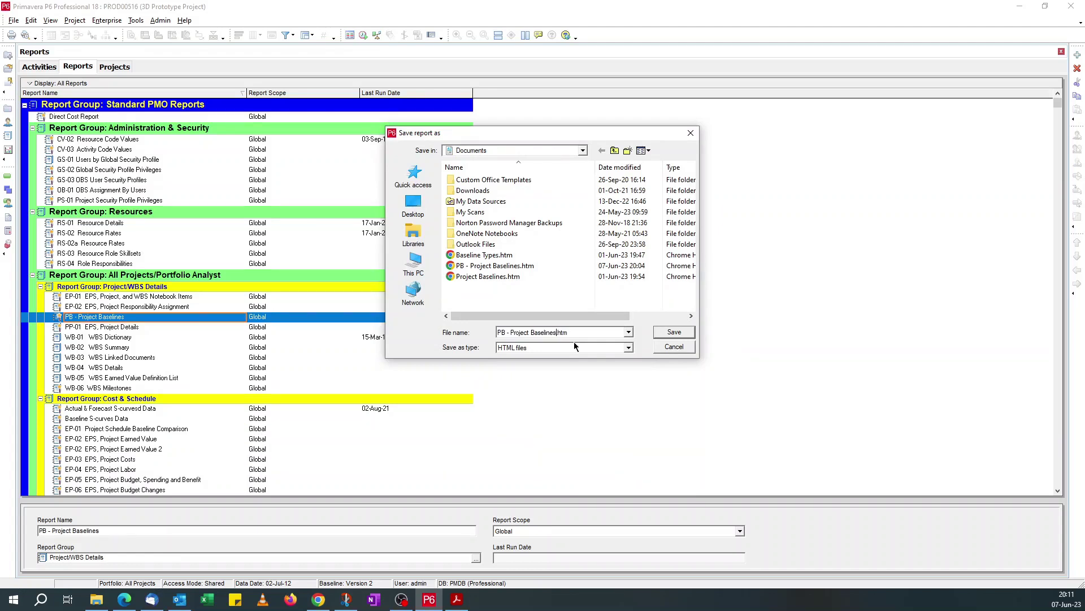
type("-1")
left_click(674, 333)
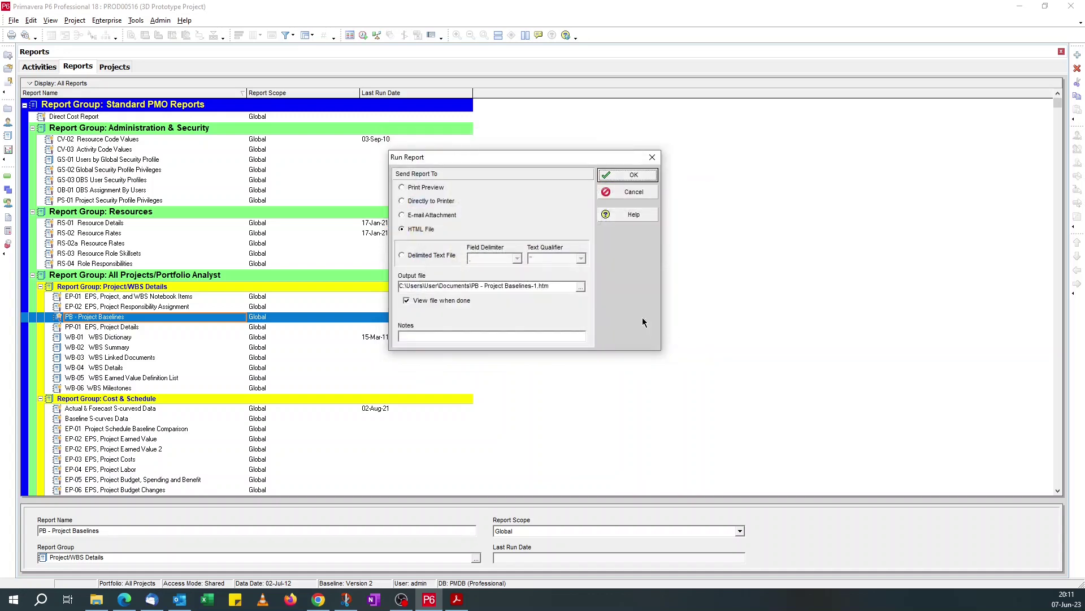
left_click(610, 177)
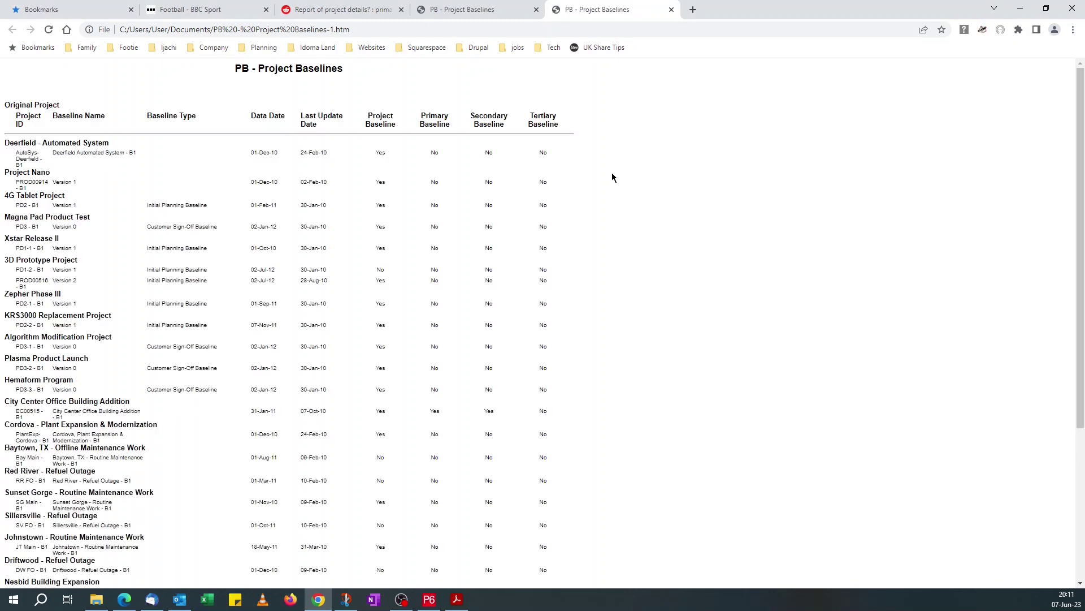
Step: Zoom the PB - Project Baselines-1.htm page in Chrome to 175%
left_click(1073, 29)
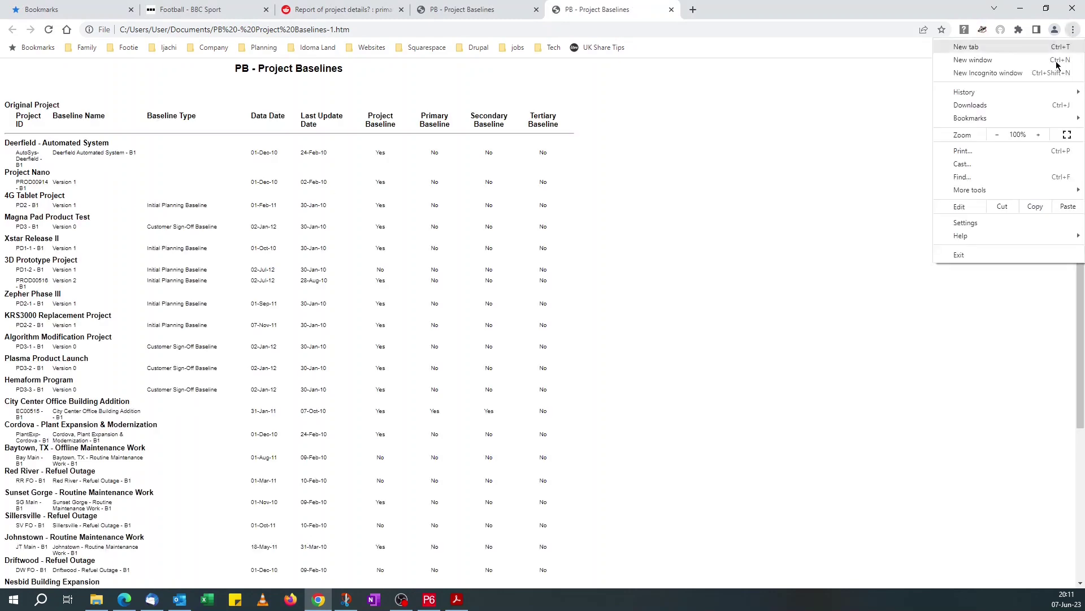
left_click(1038, 134)
left_click(1039, 134)
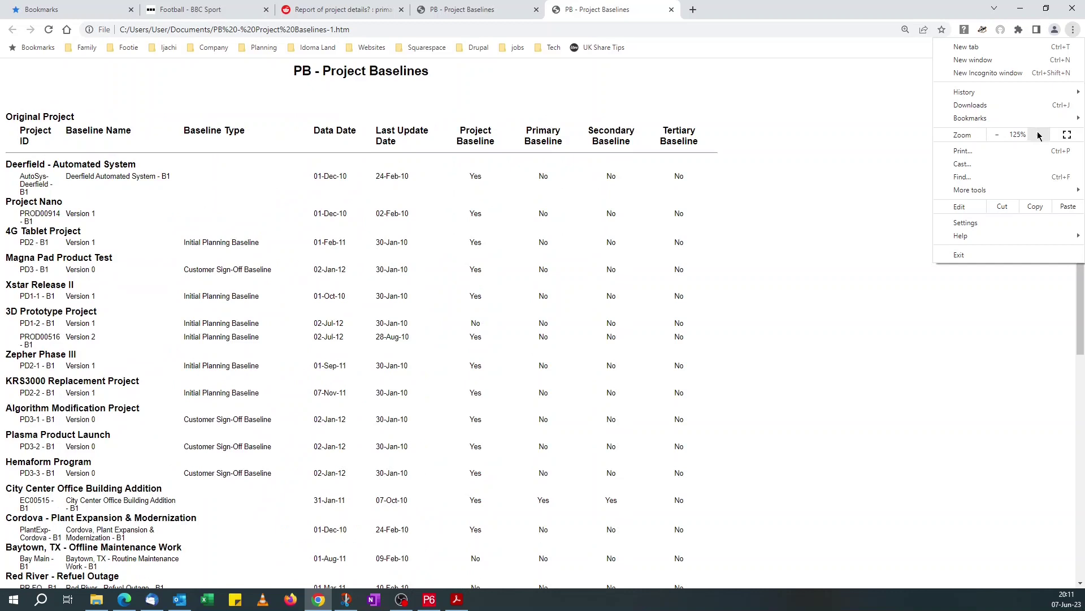
left_click(1038, 135)
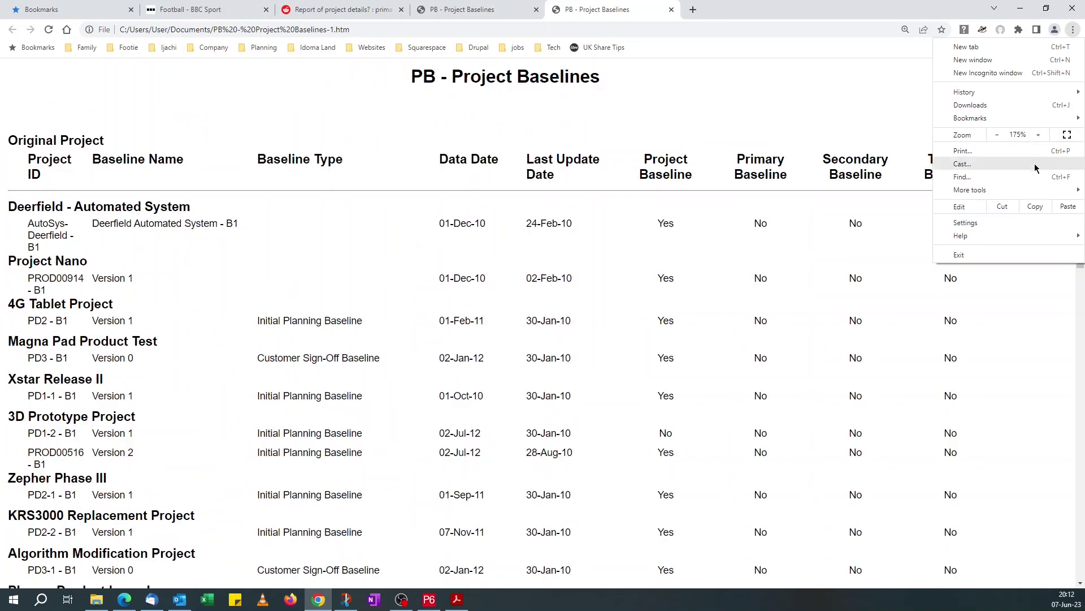
left_click(930, 358)
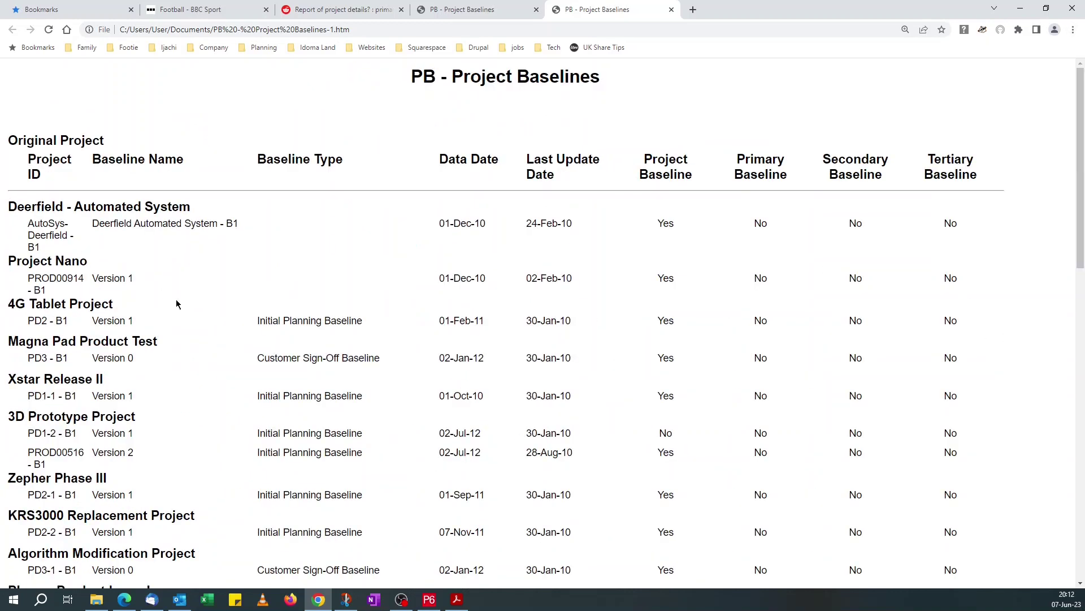